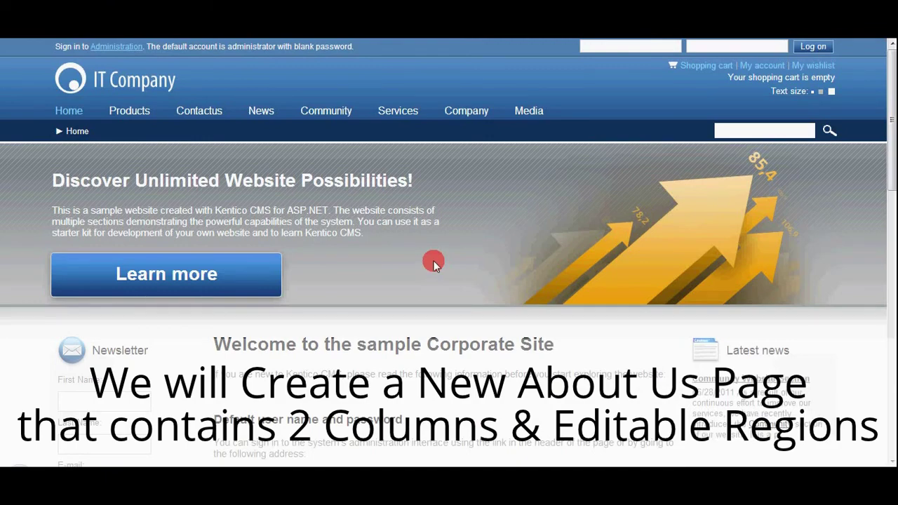
Scroll the Corporate Site home page, then sign in to Administration as the prefilled administrator.
scroll(433, 263, "down", 3)
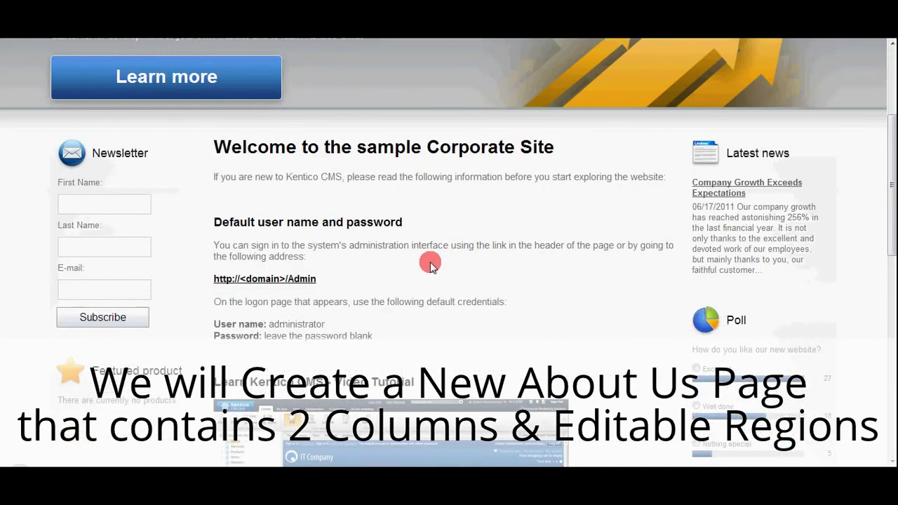
scroll(430, 262, "down", 2)
scroll(429, 263, "down", 1)
scroll(428, 266, "down", 1)
scroll(425, 270, "down", 1)
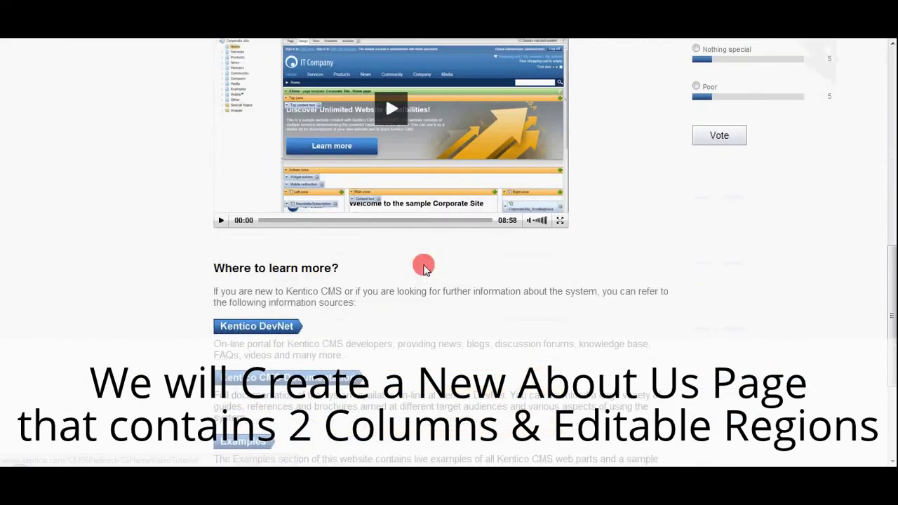
scroll(425, 268, "down", 2)
scroll(423, 265, "down", 1)
scroll(423, 265, "up", 2)
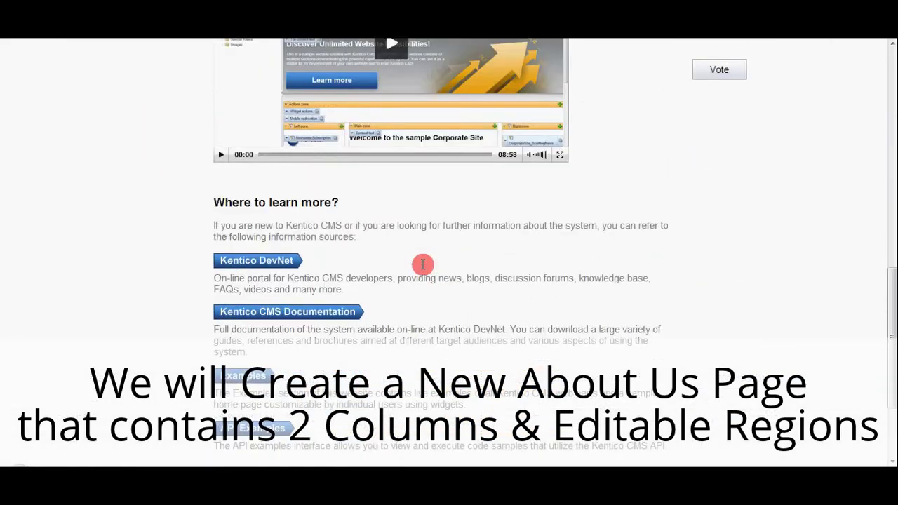
scroll(424, 267, "up", 3)
scroll(424, 268, "up", 2)
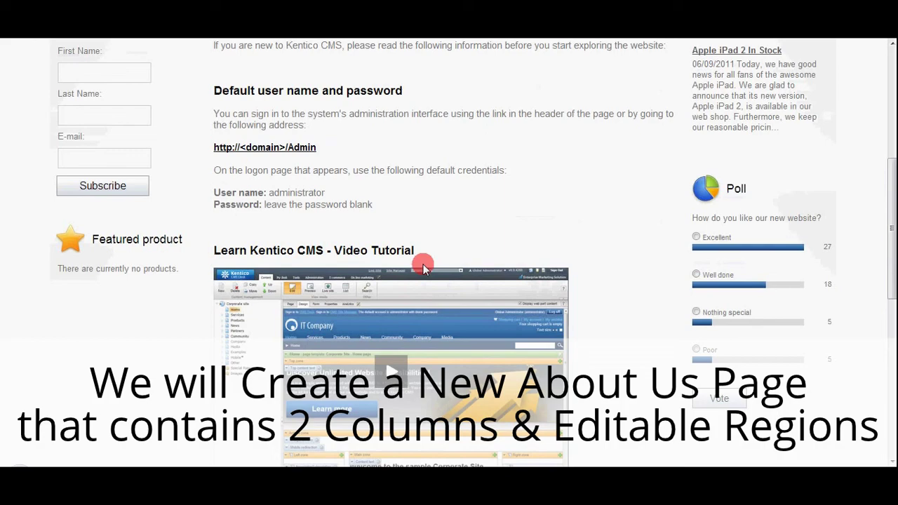
scroll(423, 268, "up", 2)
scroll(423, 267, "up", 1)
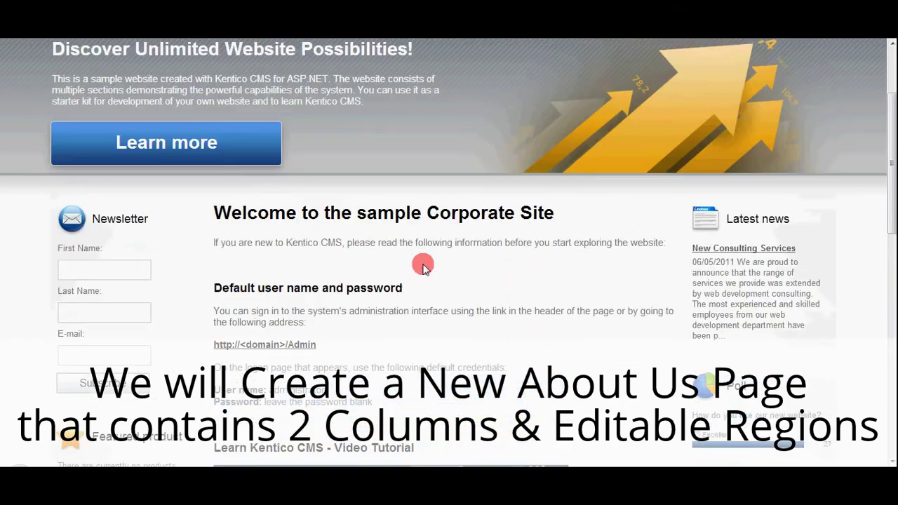
scroll(423, 267, "up", 2)
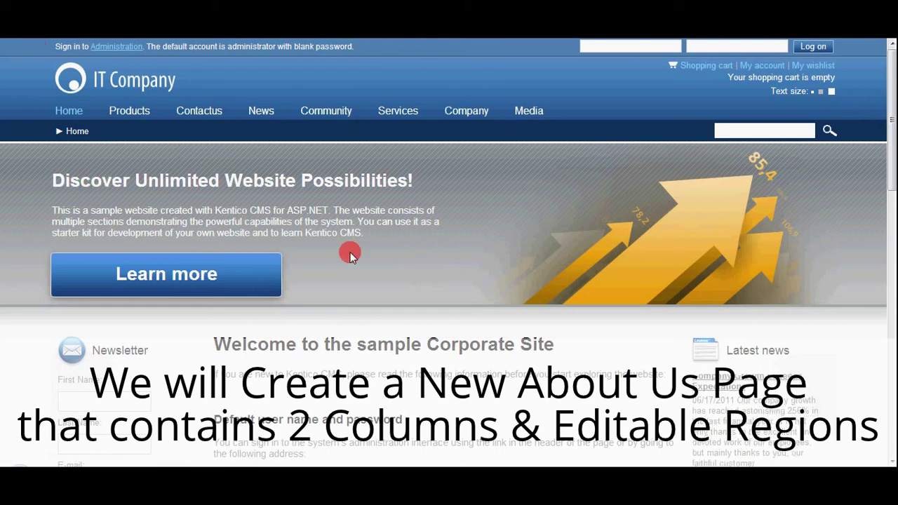
left_click(128, 53)
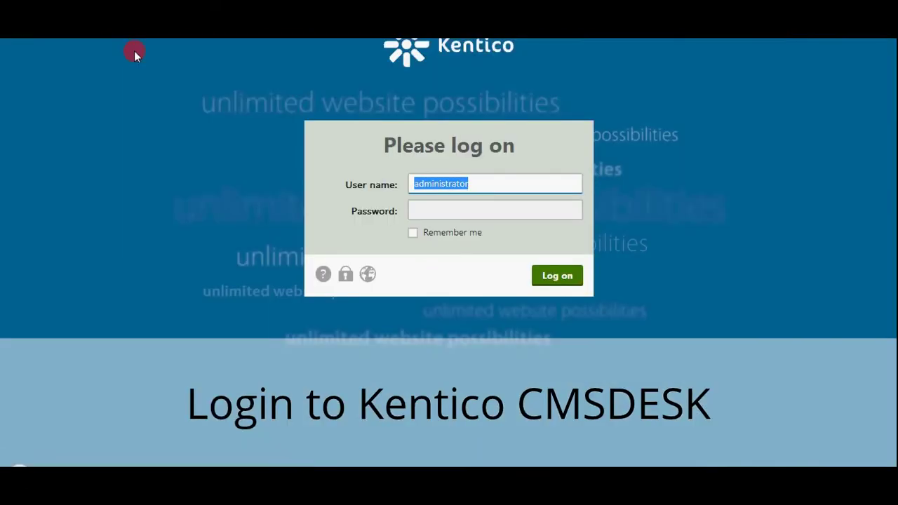
left_click(567, 278)
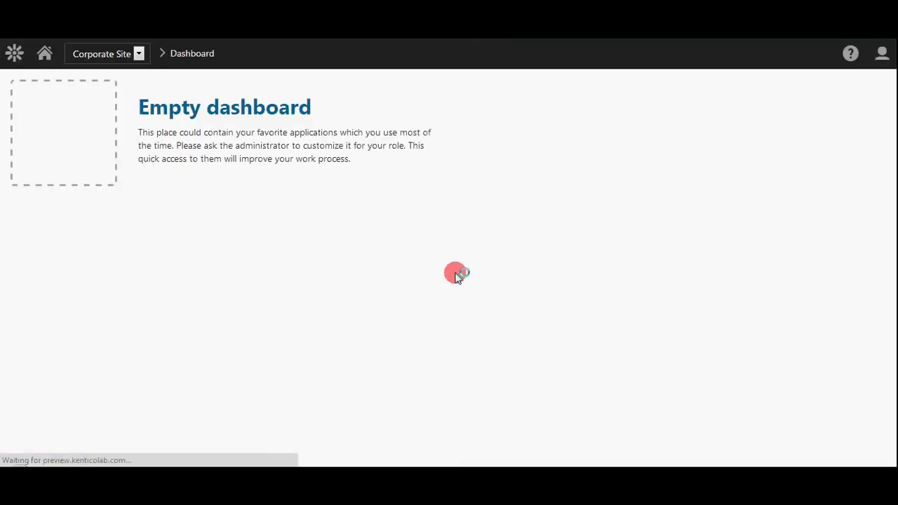
Open Documents & Pages from the Content management group of the applications list.
left_click(16, 56)
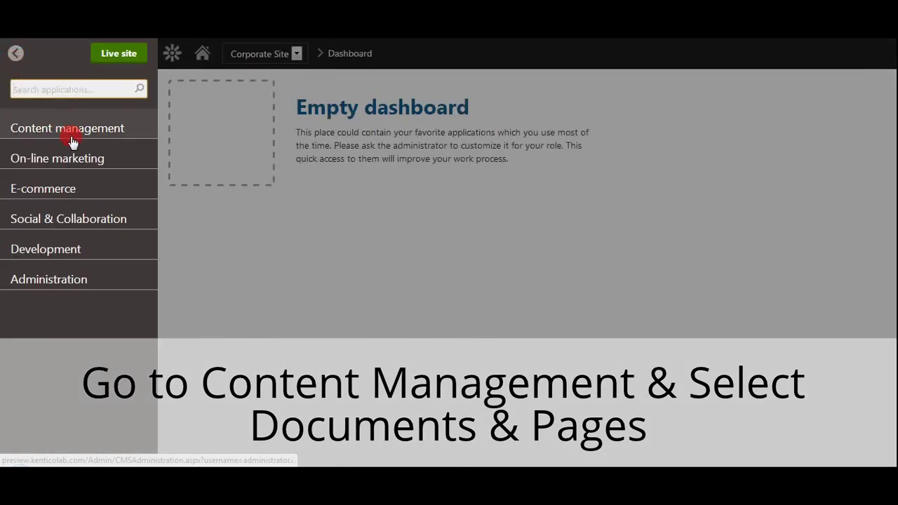
left_click(73, 139)
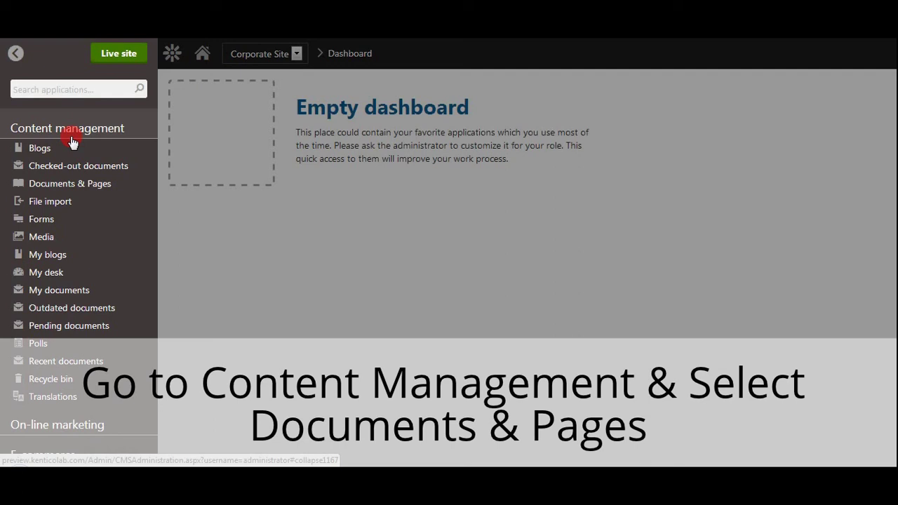
left_click(84, 193)
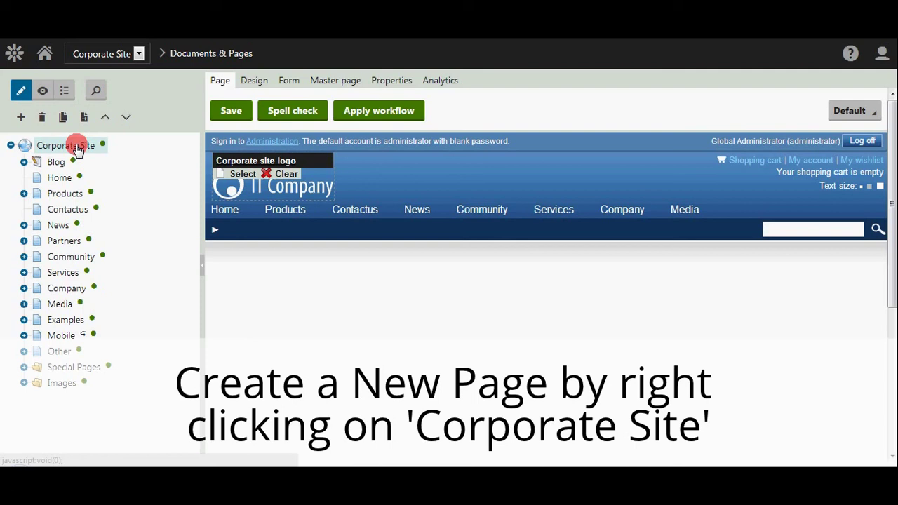
Start a New document from the Corporate Site root's context menu in the content tree.
left_click(66, 147)
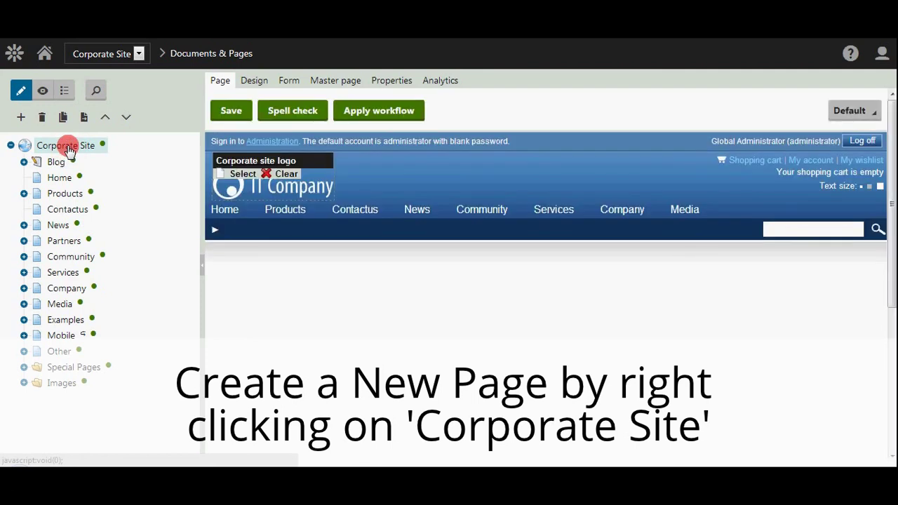
right_click(68, 150)
mouse_move(57, 158)
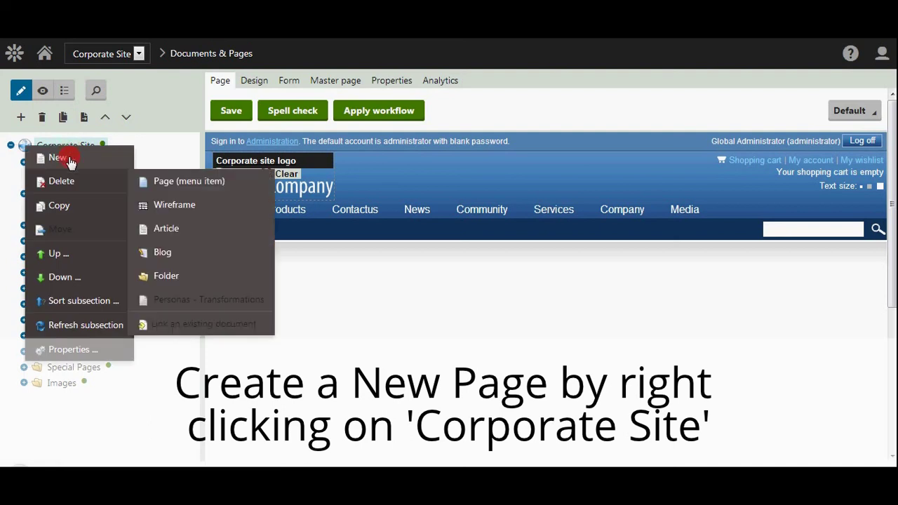
left_click(70, 160)
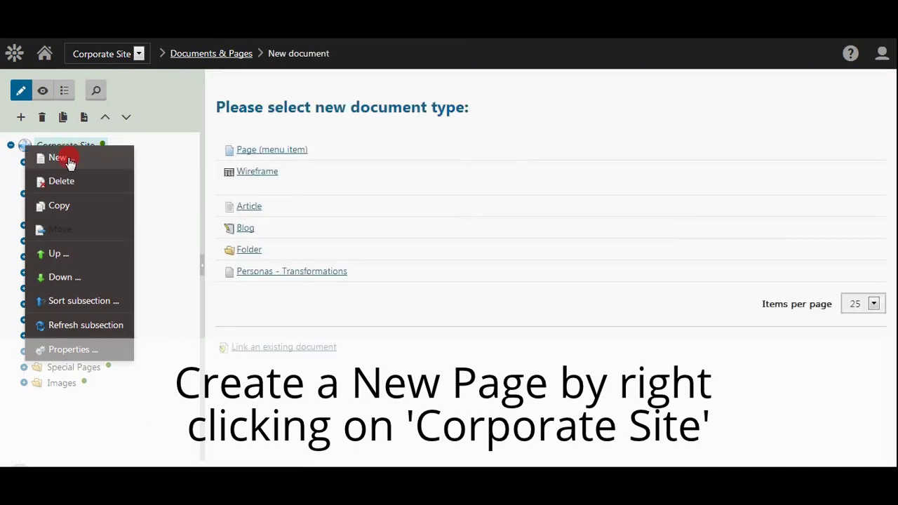
left_click(389, 186)
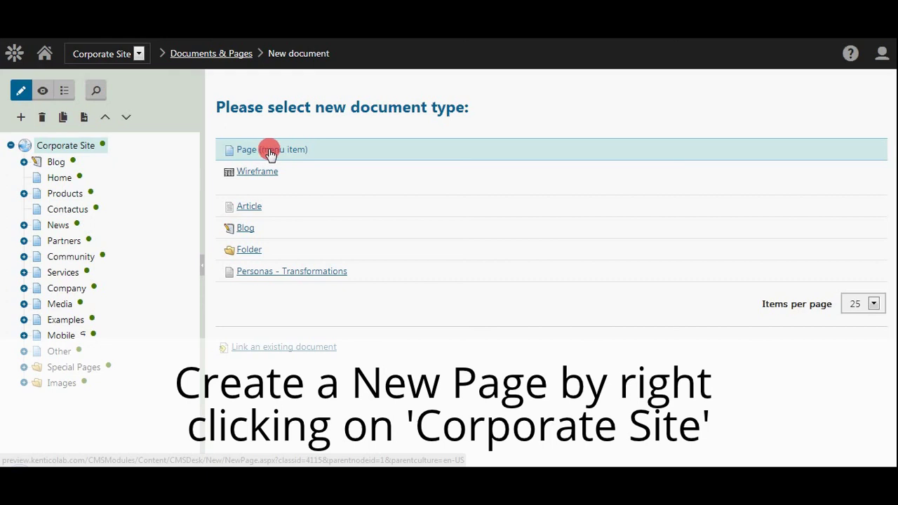
Choose the Page (menu item) document type and name the new page 'About us'.
left_click(270, 153)
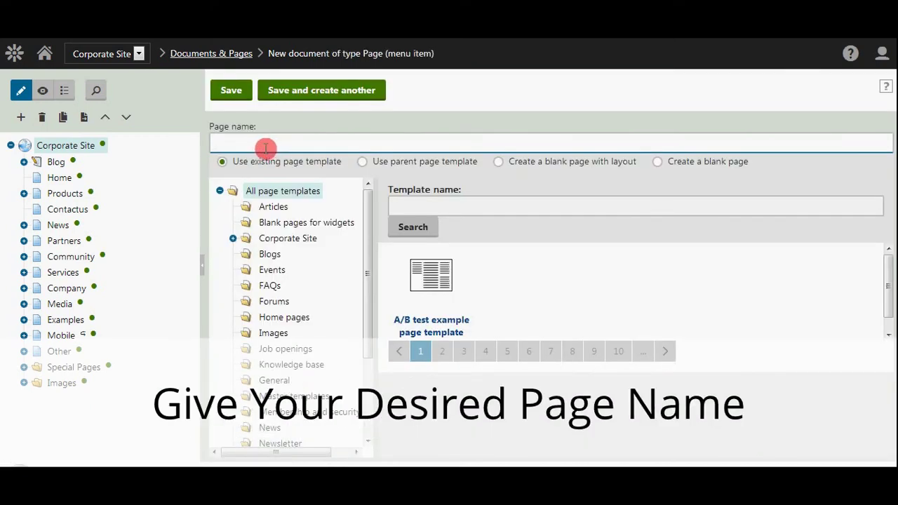
left_click(344, 138)
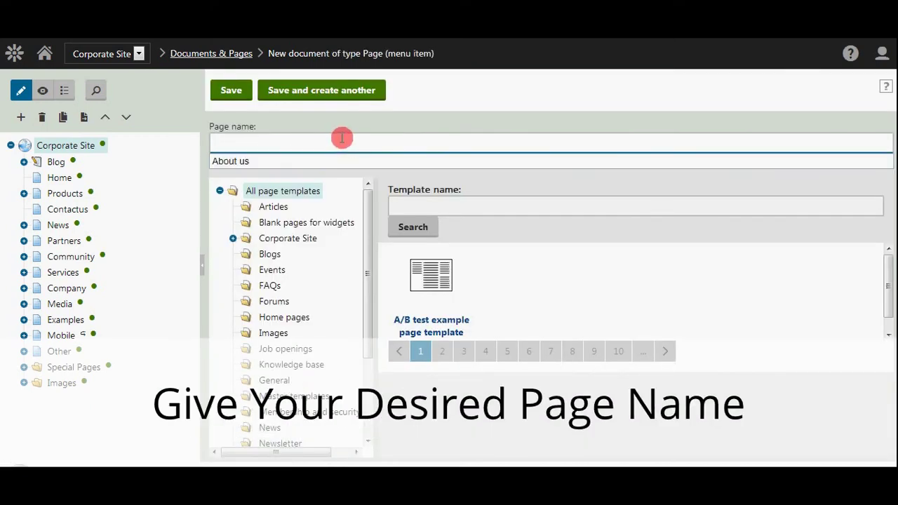
left_click(243, 161)
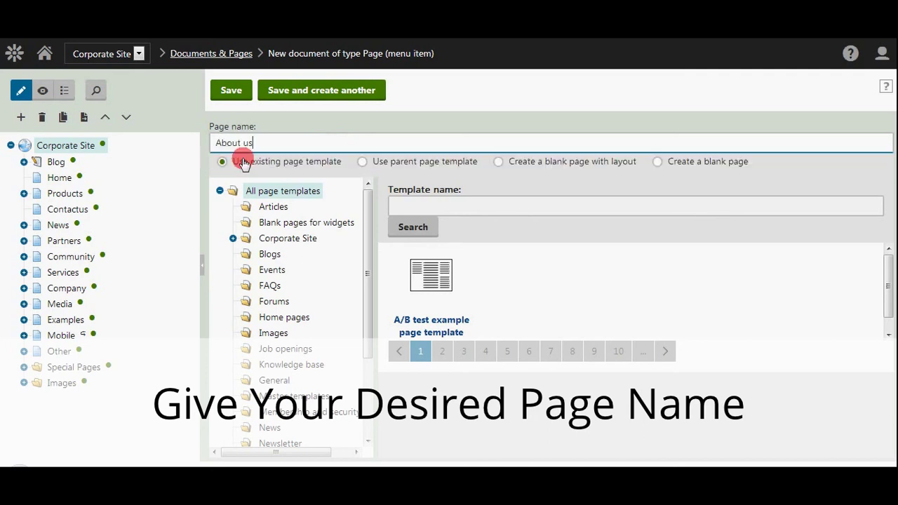
left_click(232, 142)
left_click_drag(232, 143, 201, 140)
left_click(319, 138)
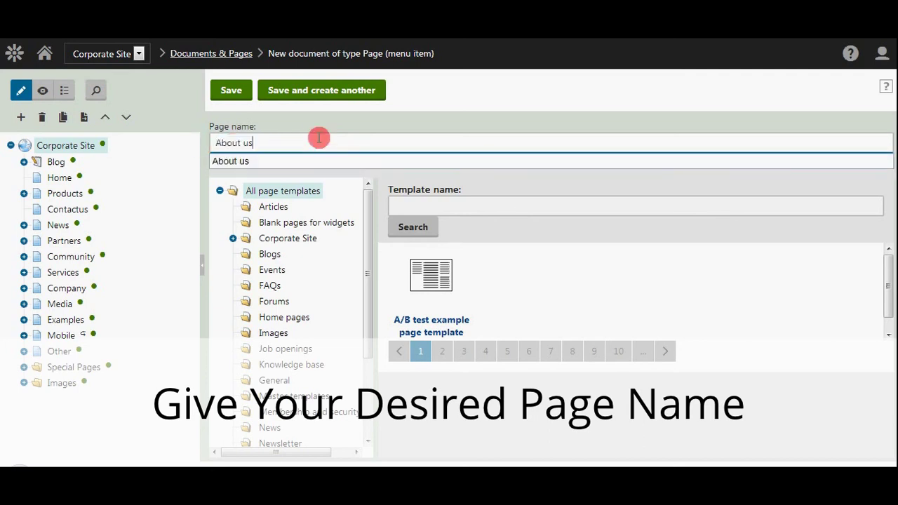
left_click(452, 106)
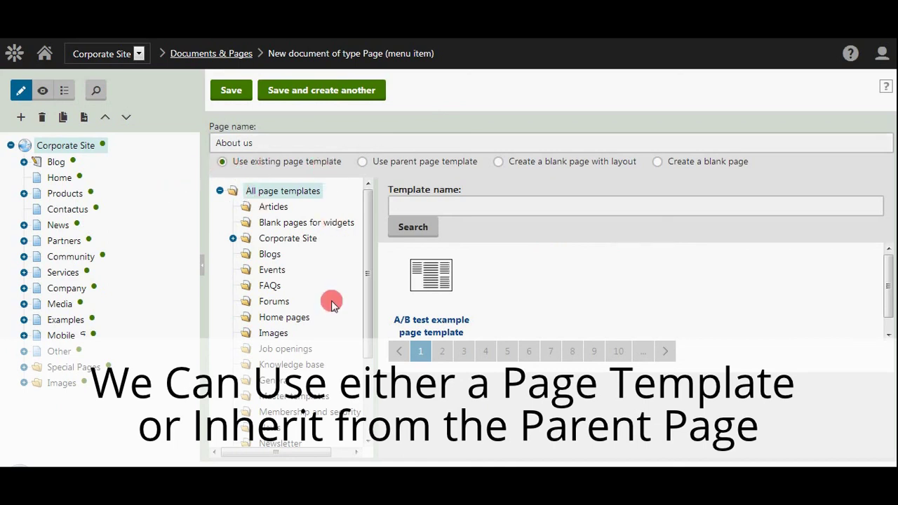
scroll(333, 304, "down", 3)
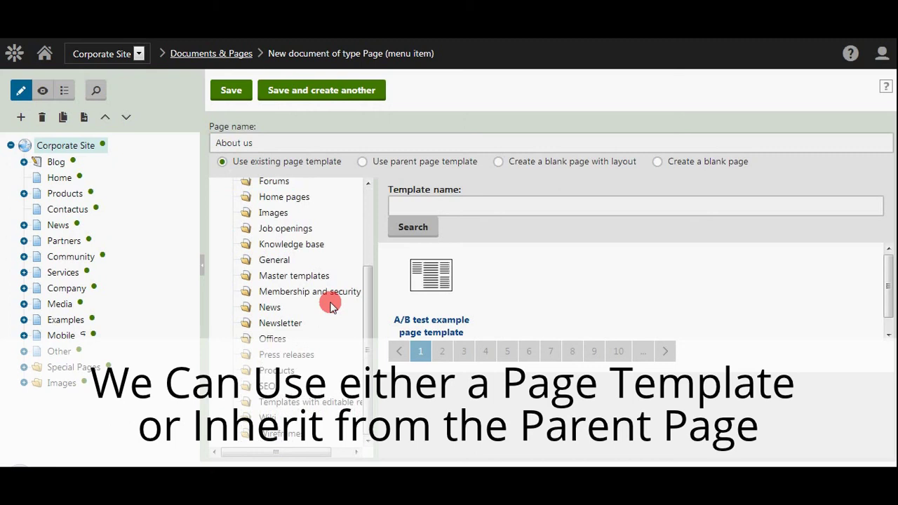
scroll(332, 307, "up", 2)
scroll(333, 307, "up", 1)
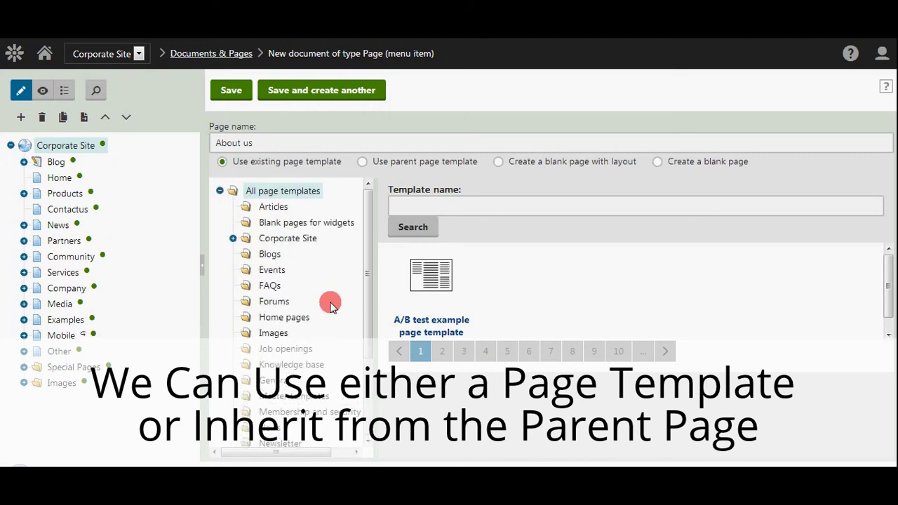
Switch from Use parent page template to the Create a blank page with layout option.
left_click(365, 165)
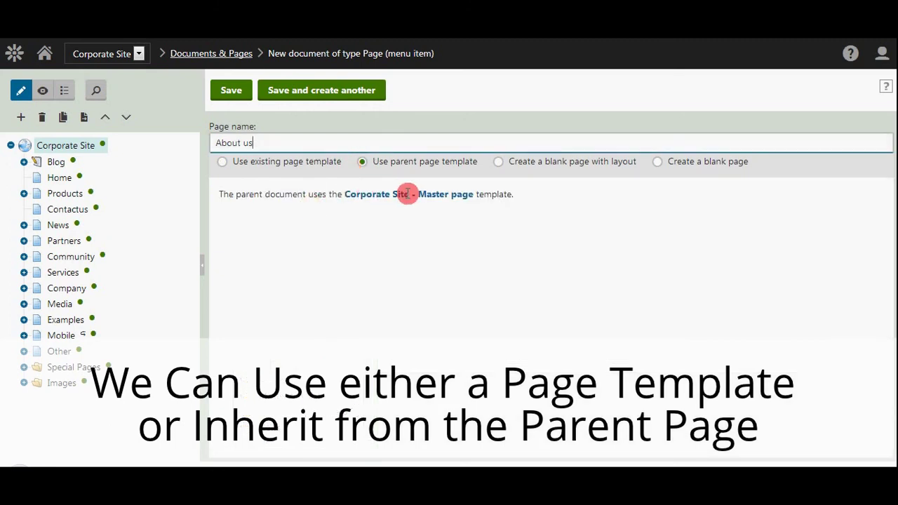
left_click(496, 166)
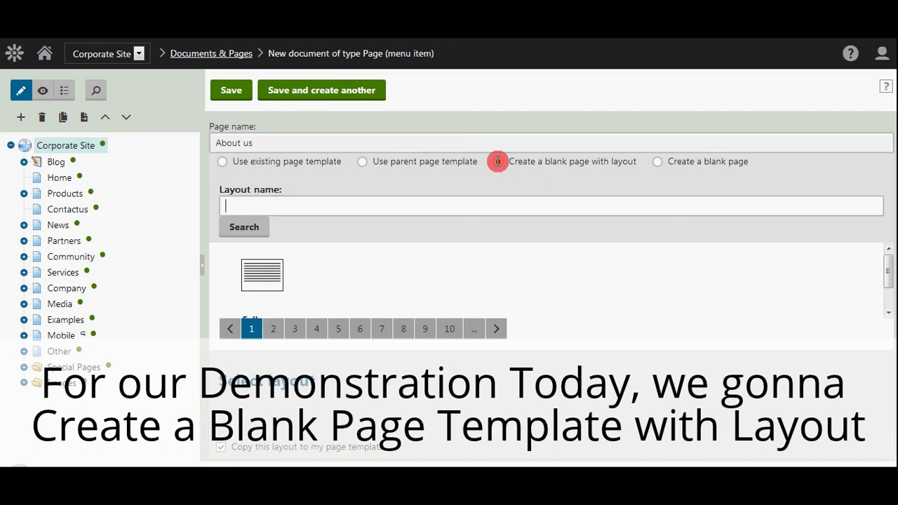
left_click(638, 163)
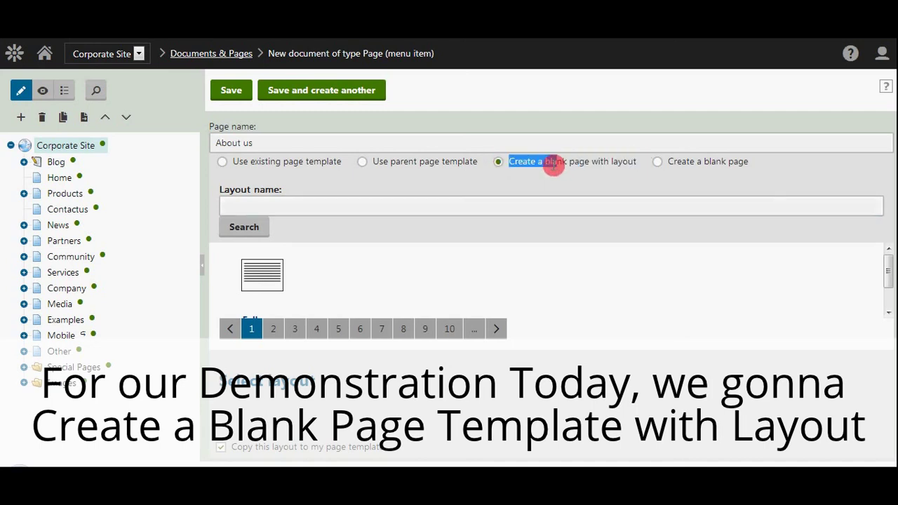
triple_click(634, 163)
left_click(636, 162)
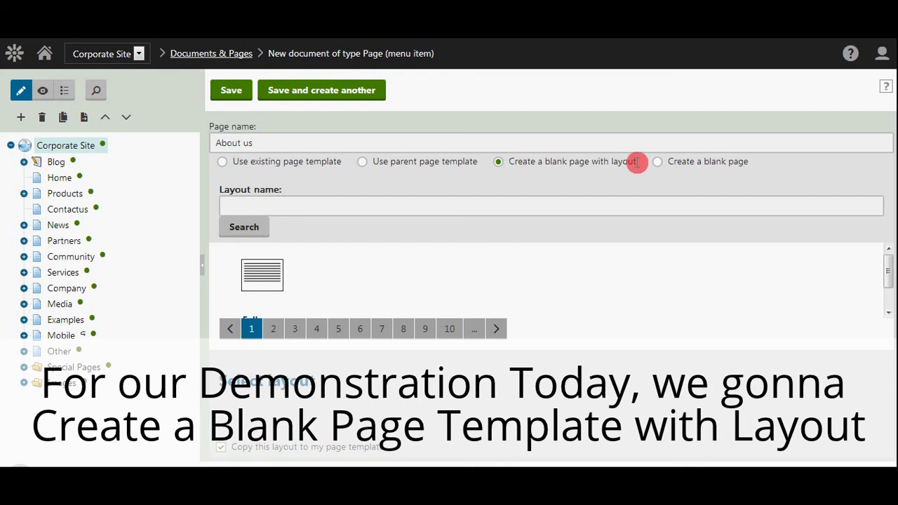
triple_click(636, 163)
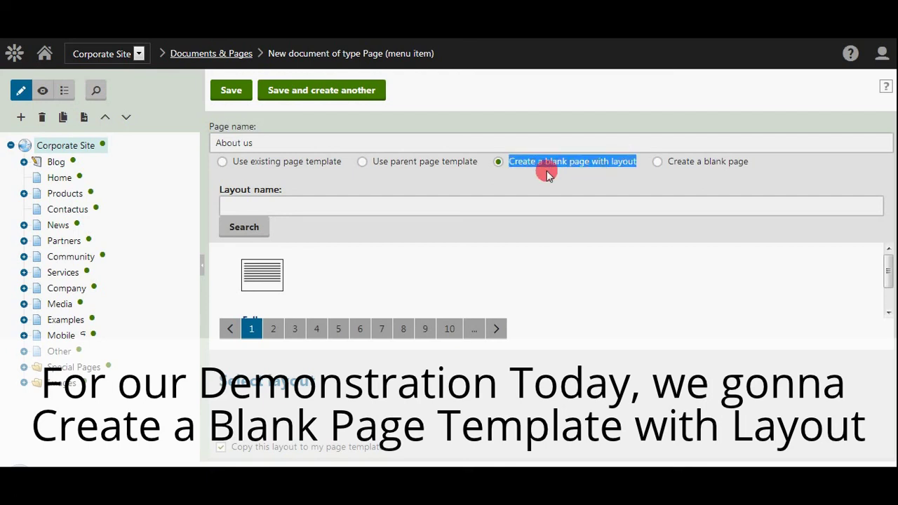
Pick the Two columns layout from page 10 of the layout list and save the About us page.
scroll(316, 274, "down", 1)
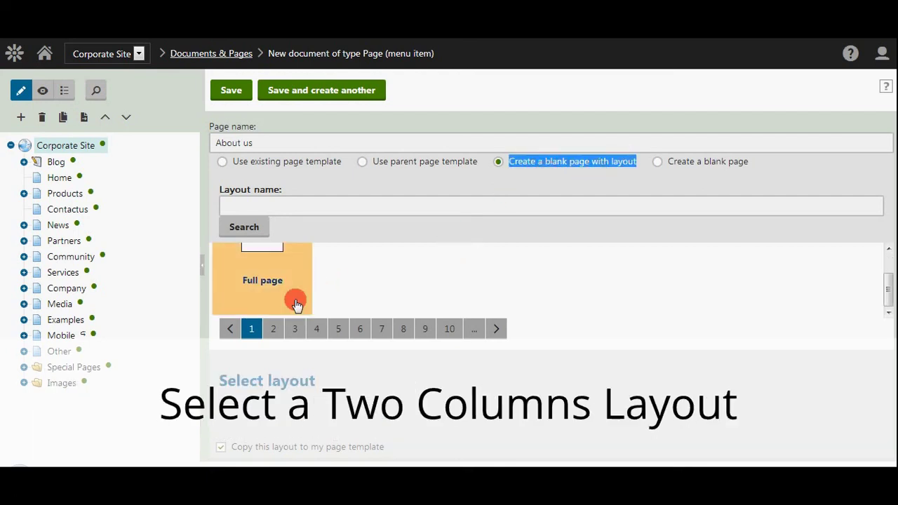
scroll(271, 316, "up", 1)
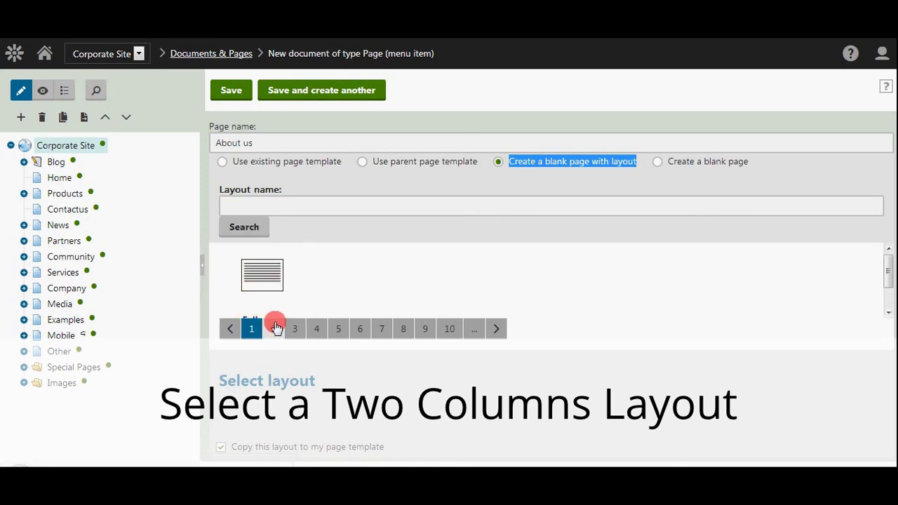
left_click(275, 327)
scroll(316, 317, "down", 1)
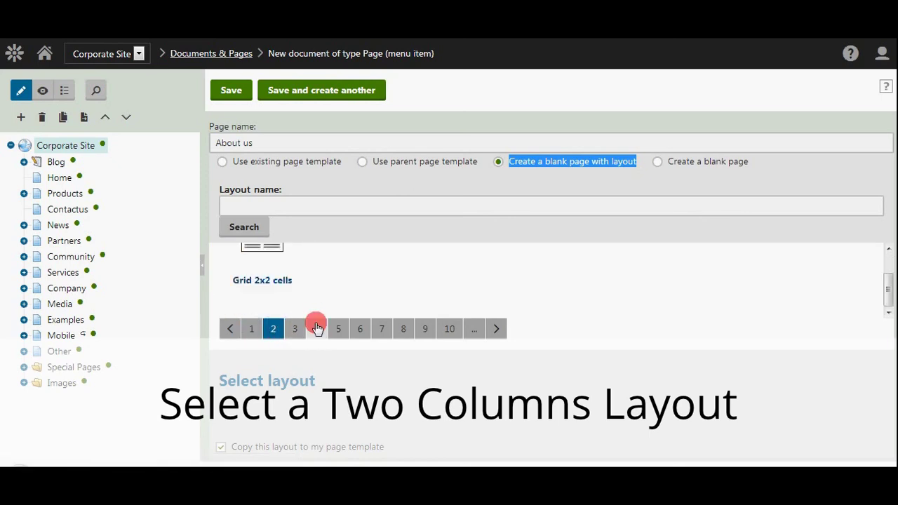
left_click(295, 328)
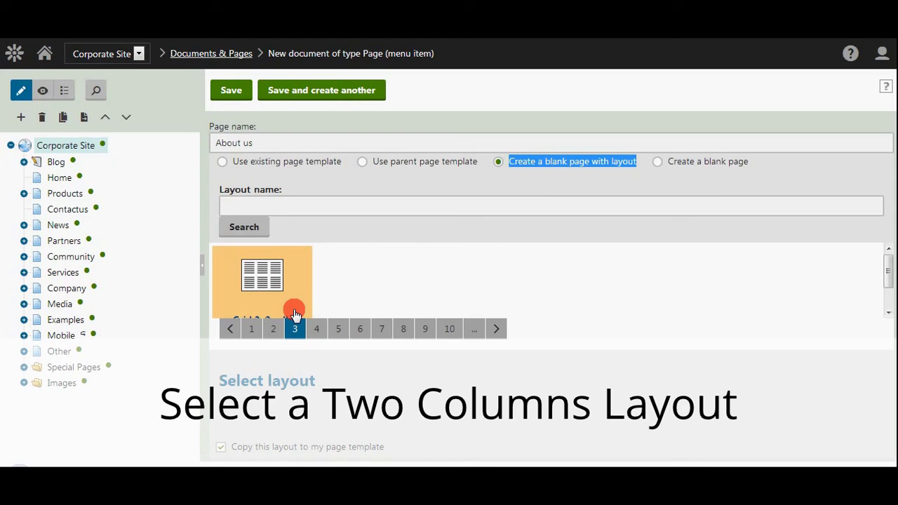
scroll(295, 313, "down", 1)
left_click(316, 328)
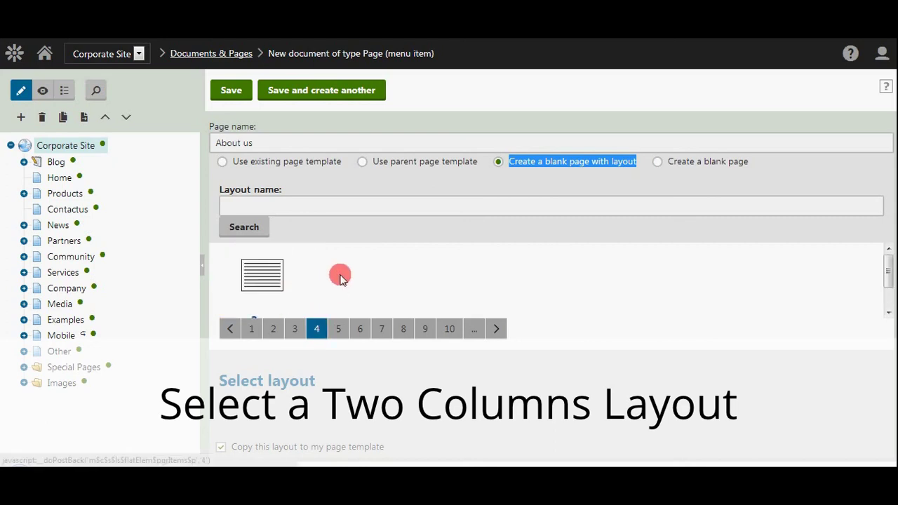
scroll(341, 278, "down", 1)
left_click(449, 329)
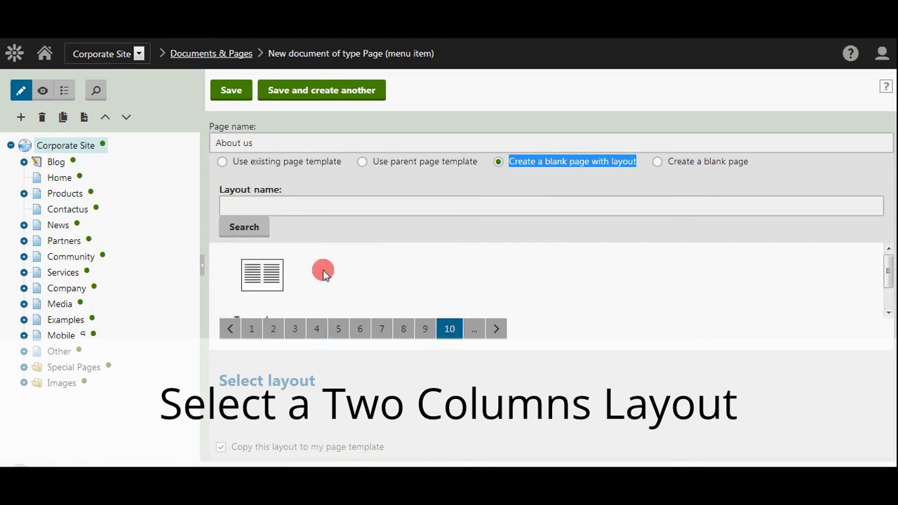
scroll(325, 273, "down", 1)
double_click(260, 281)
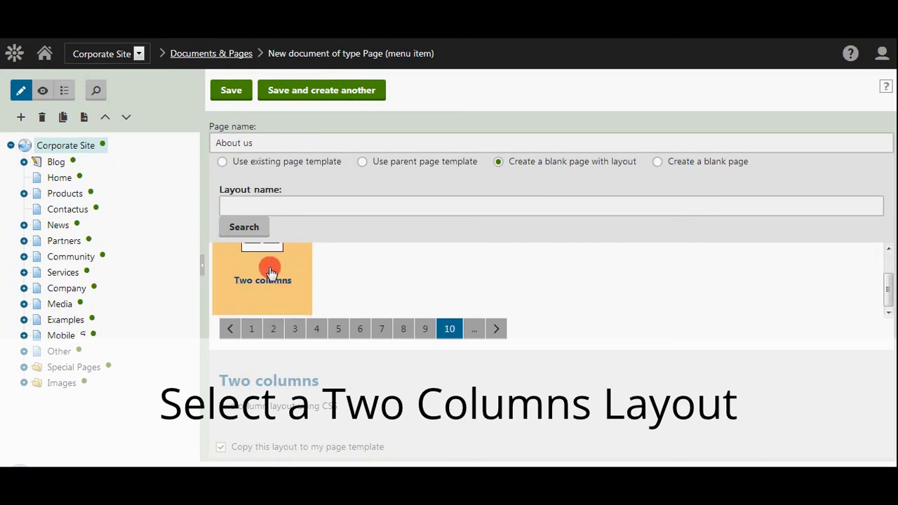
left_click(232, 91)
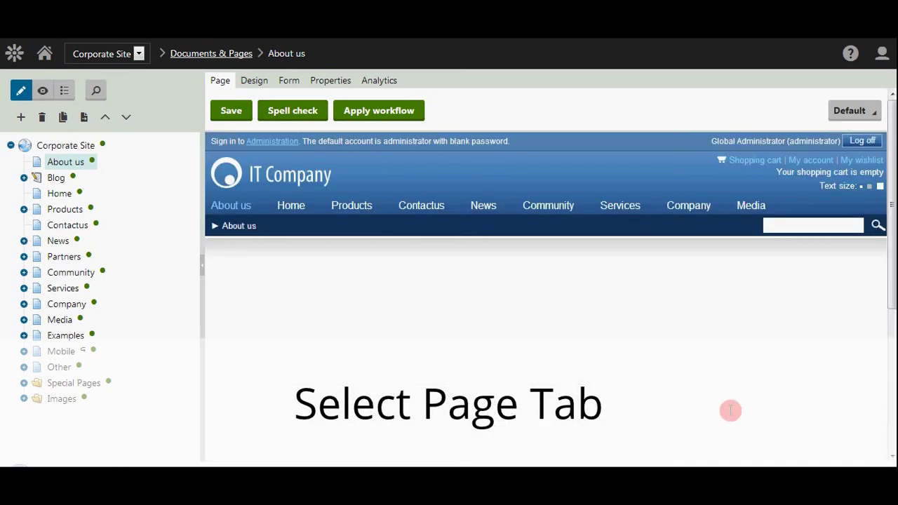
scroll(286, 290, "down", 1)
scroll(286, 290, "down", 1)
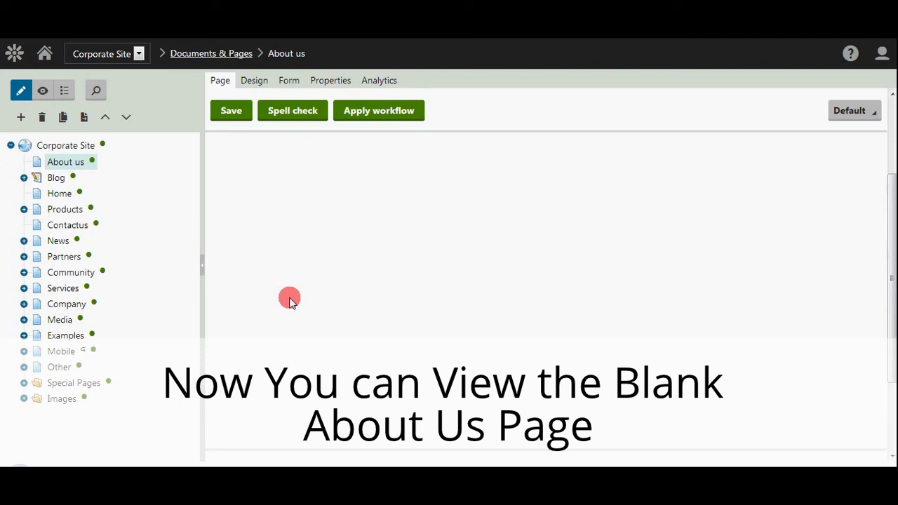
scroll(290, 302, "up", 1)
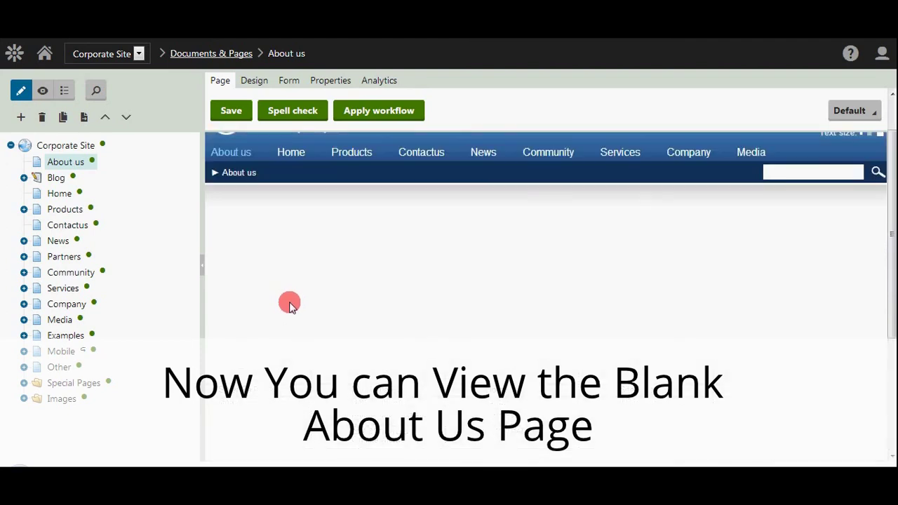
scroll(289, 298, "up", 1)
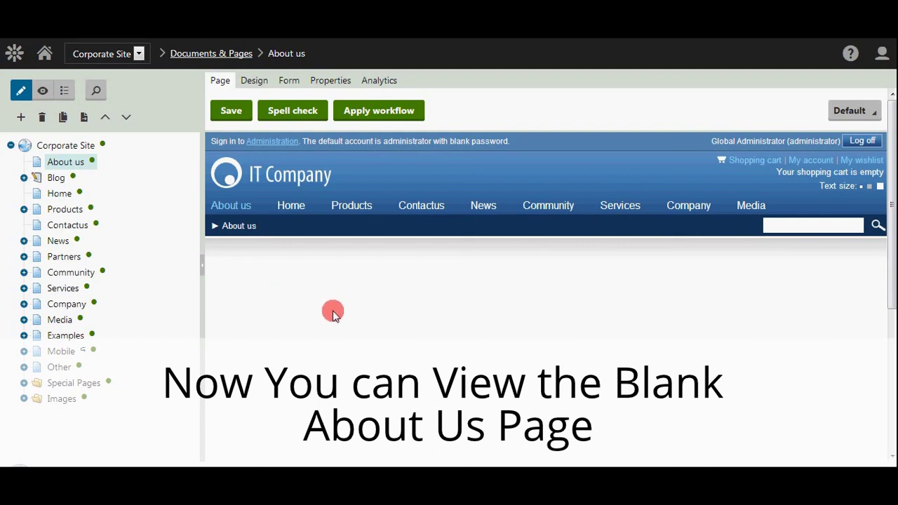
Switch the About us page to the Design view and open zoneB's zone menu.
left_click(256, 83)
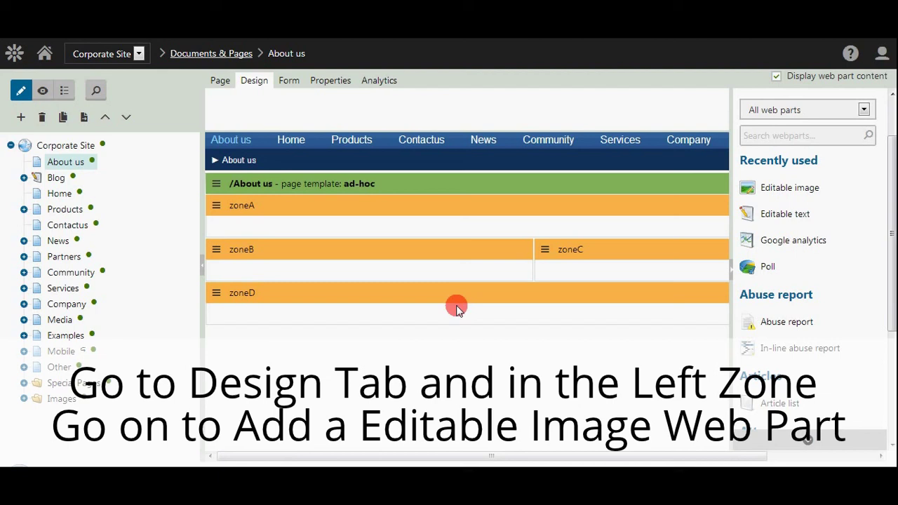
left_click(217, 251)
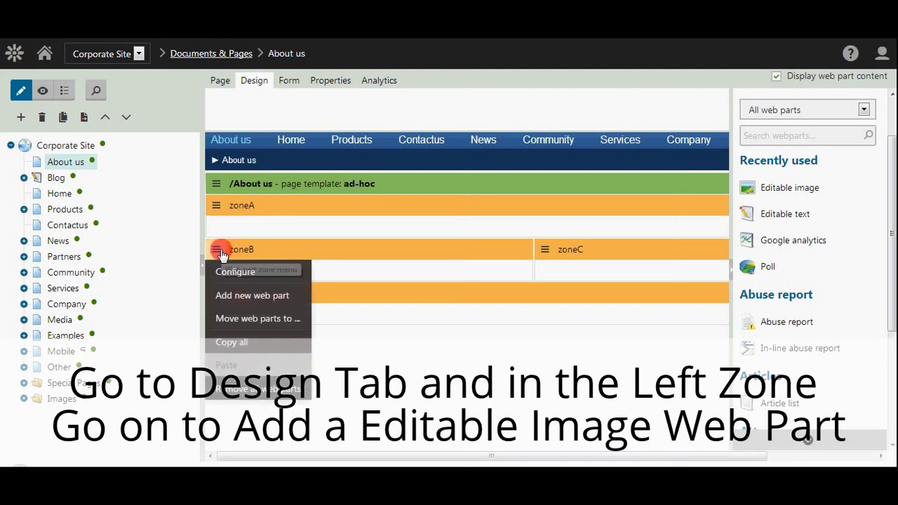
Add the Editable image web part from the Text & Images category to zoneB with Save & Close.
left_click(239, 299)
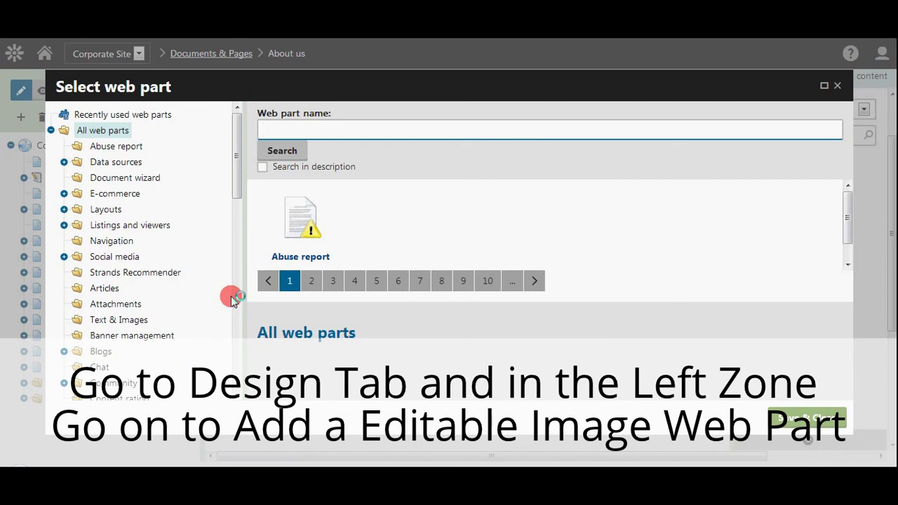
left_click_drag(235, 175, 235, 197)
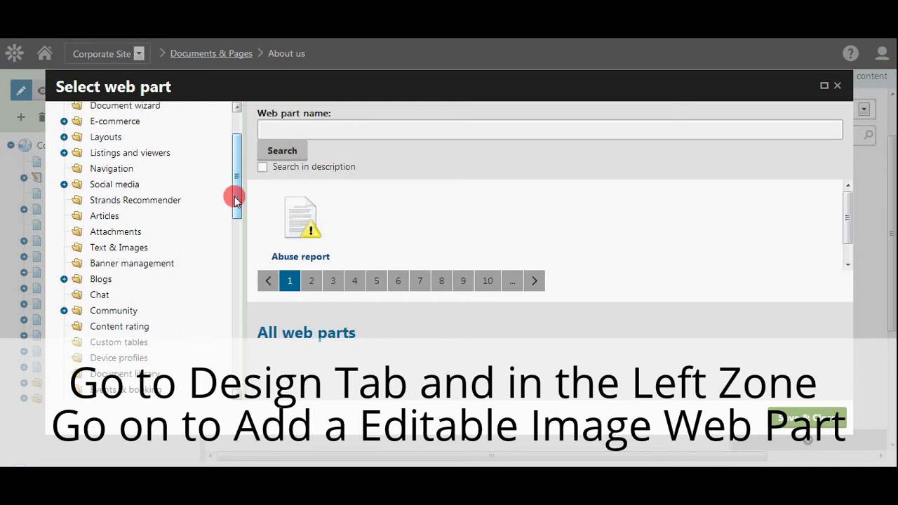
left_click(119, 248)
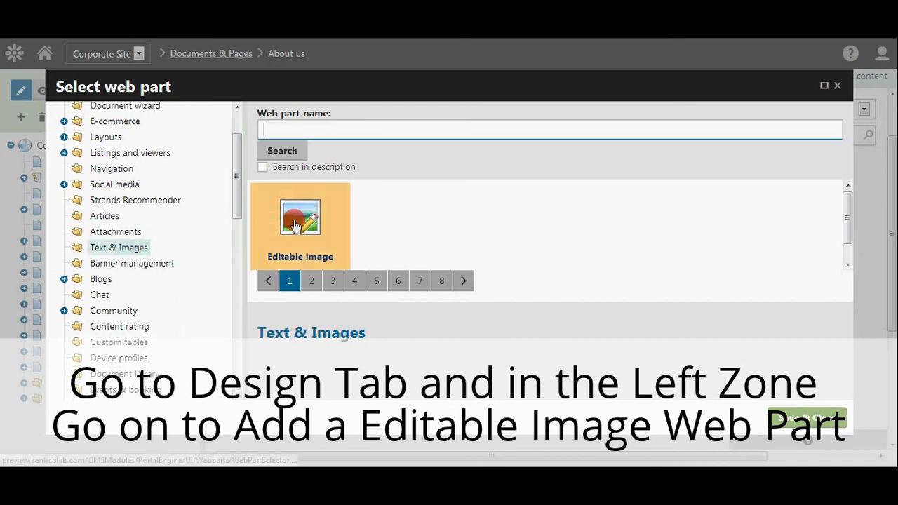
left_click(316, 223)
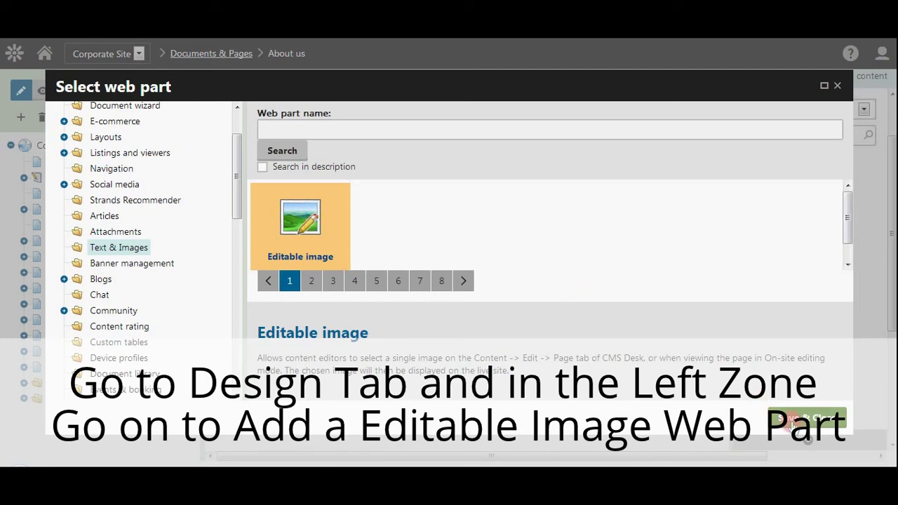
left_click(793, 421)
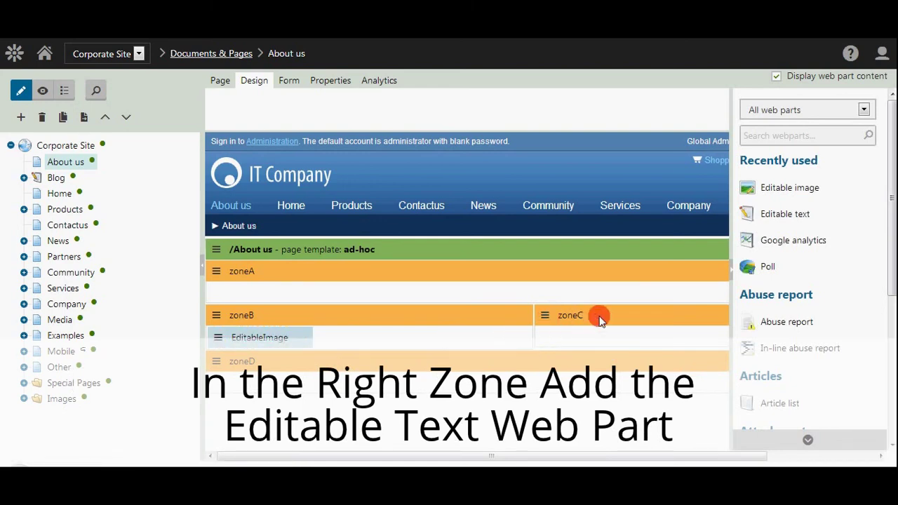
Add the Editable text web part from page 2 of Text & Images to zoneC with Save & Close.
left_click(544, 318)
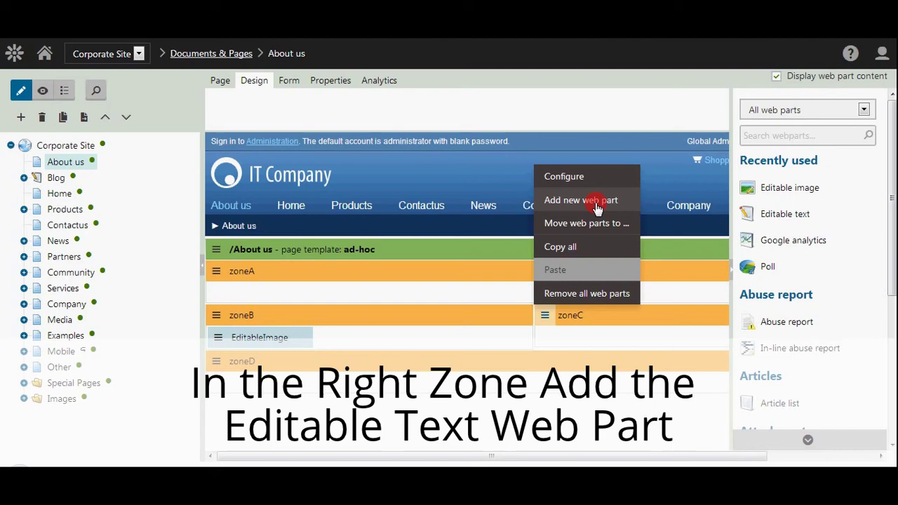
left_click(597, 202)
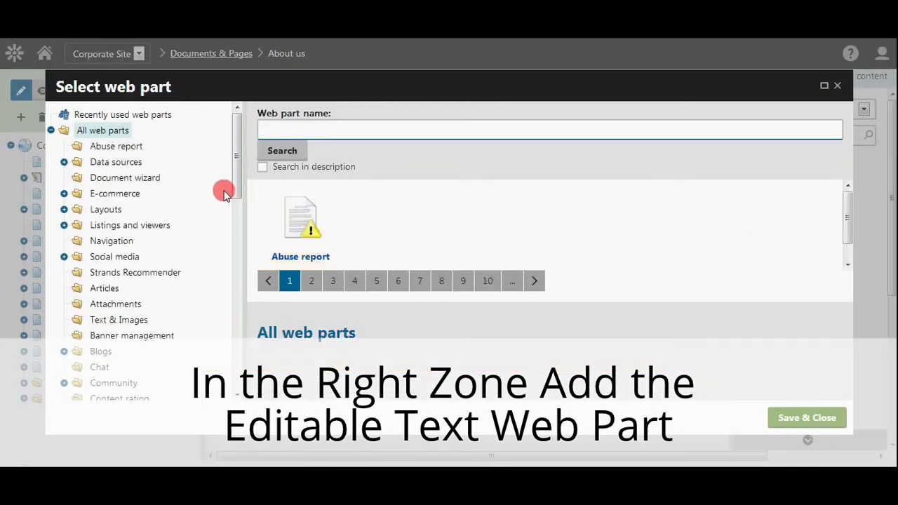
scroll(237, 193, "down", 1)
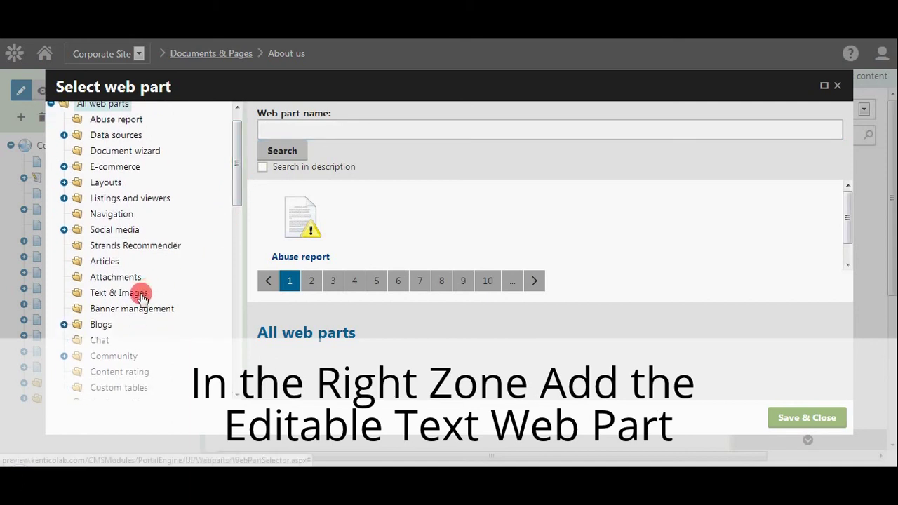
left_click(142, 298)
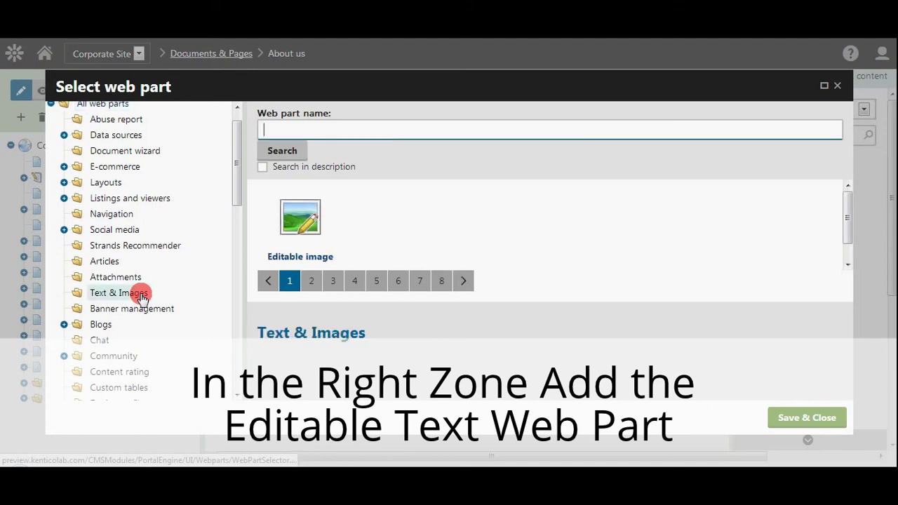
left_click(313, 281)
left_click(313, 232)
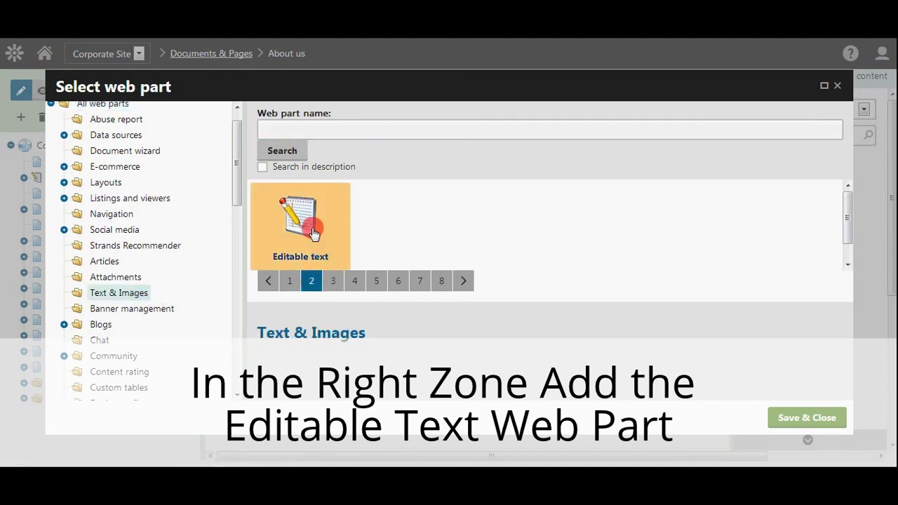
left_click_drag(344, 257, 264, 256)
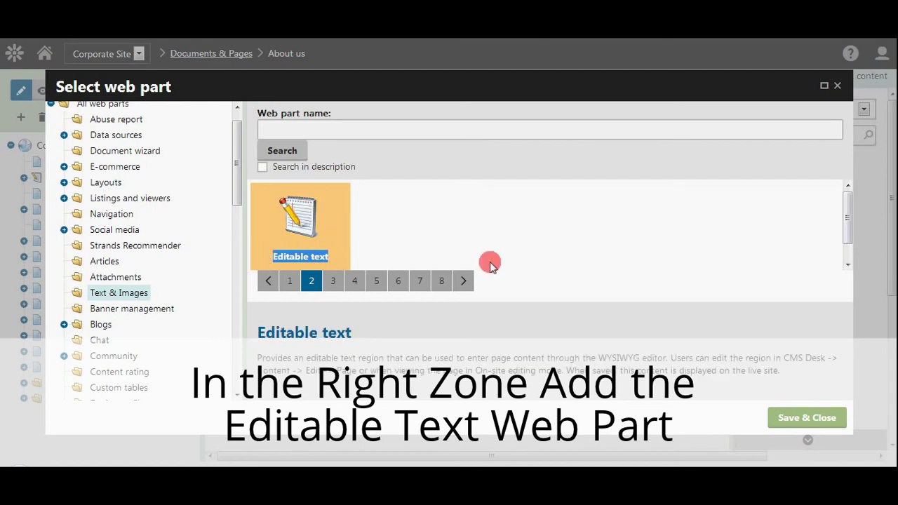
left_click(798, 420)
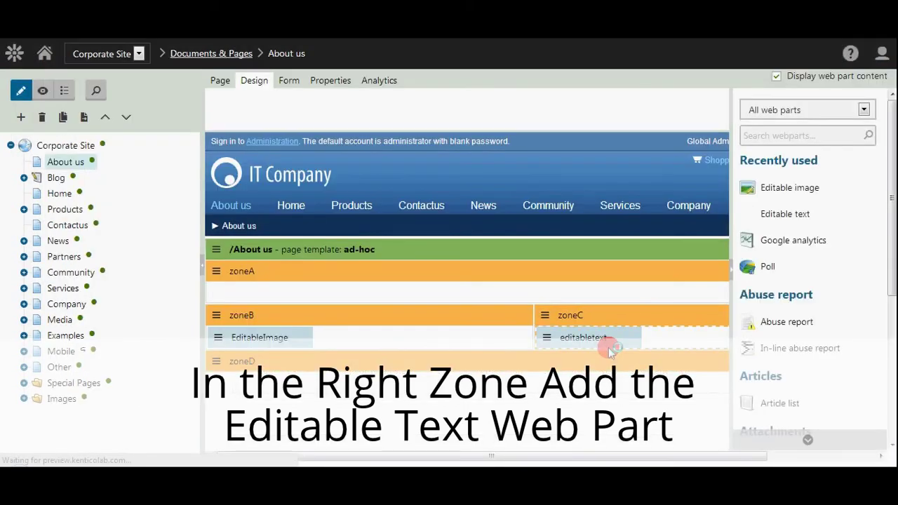
Open the zoneB EditableImage web part's properties and enter the title 'About Us Image'.
left_click(279, 334)
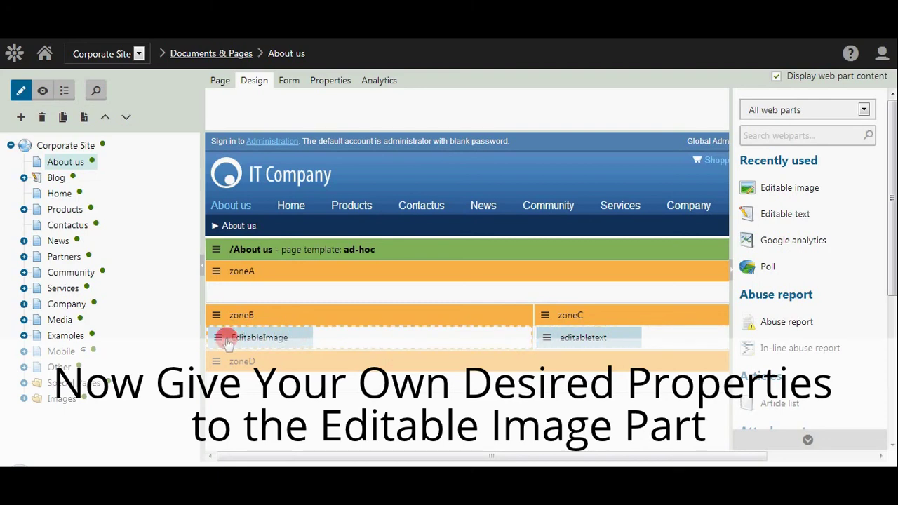
left_click(219, 338)
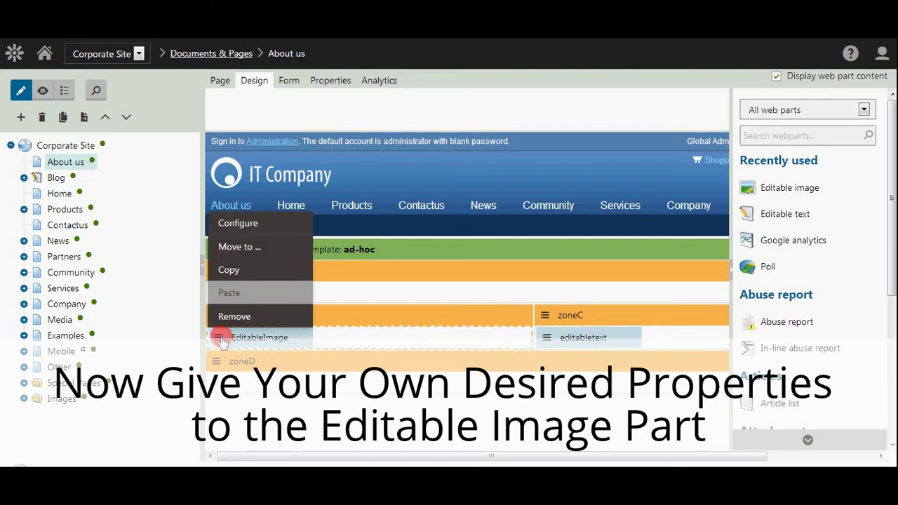
left_click(239, 224)
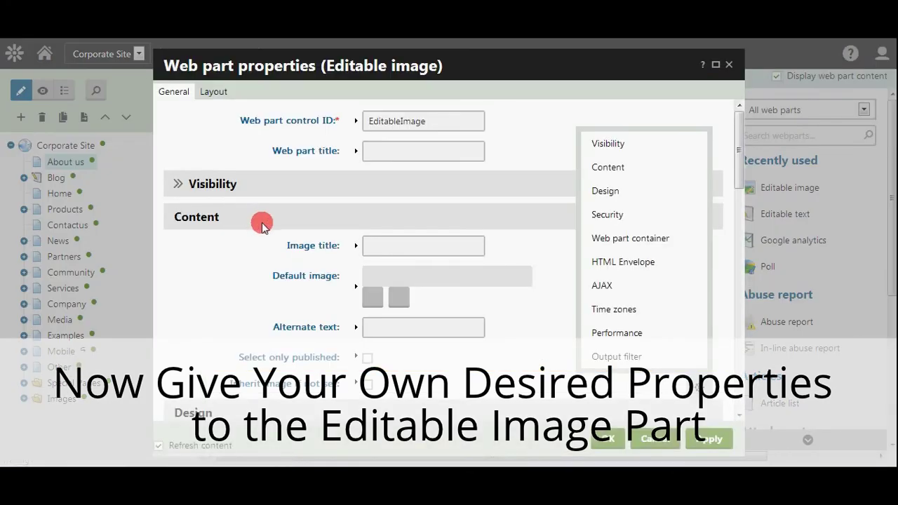
scroll(261, 226, "down", 1)
scroll(261, 229, "down", 2)
scroll(259, 232, "up", 1)
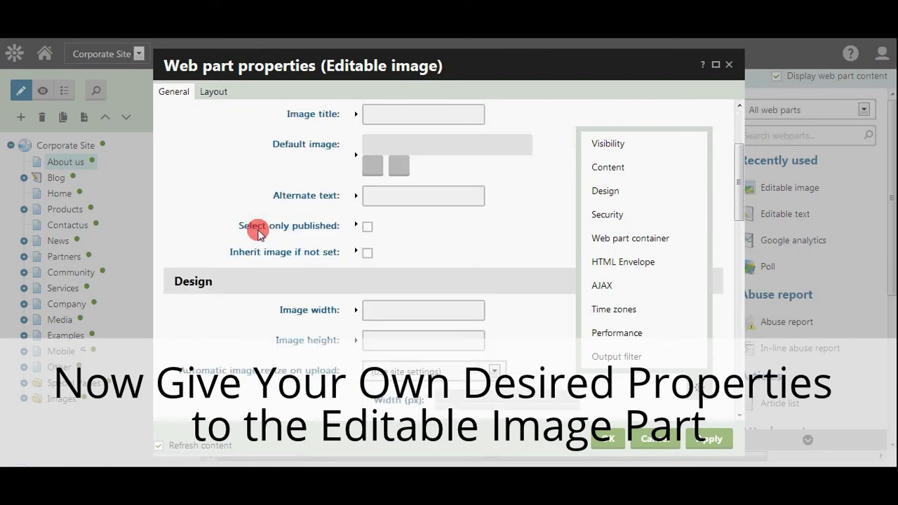
scroll(260, 233, "up", 2)
left_click(407, 149)
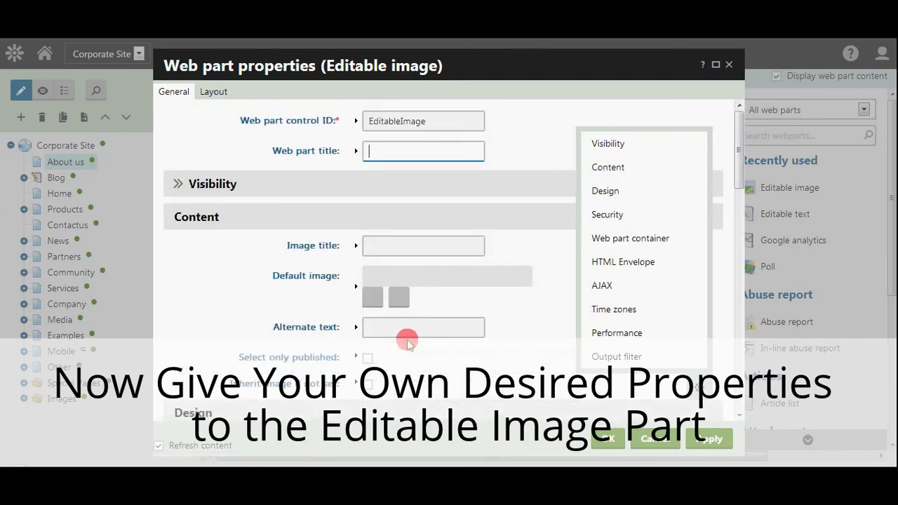
type("About Us Image")
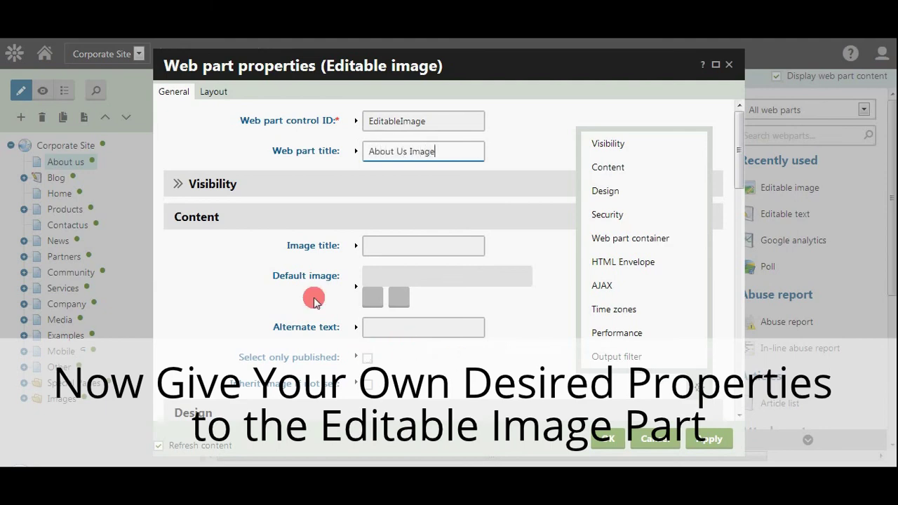
Review the image CSS and style fields, keep Web part container as (none), and confirm with OK.
scroll(322, 296, "down", 1)
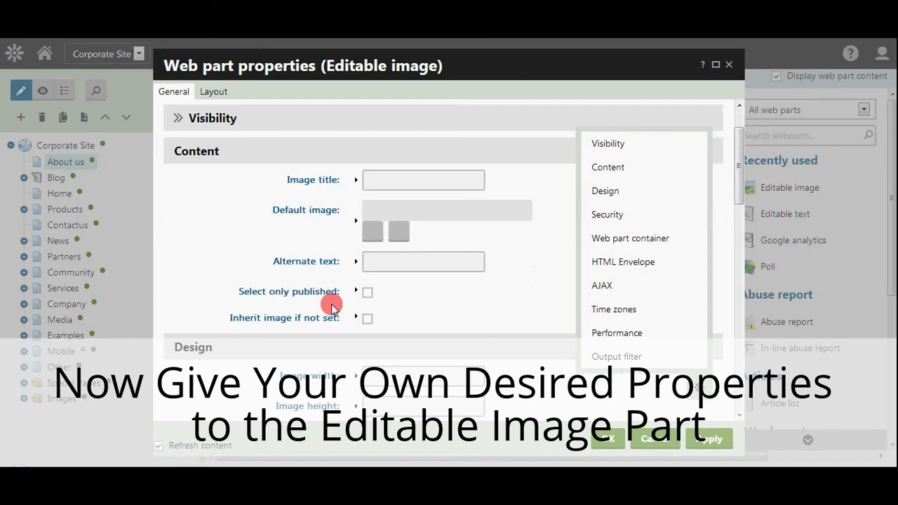
scroll(331, 301, "down", 1)
scroll(332, 306, "down", 1)
scroll(421, 309, "down", 1)
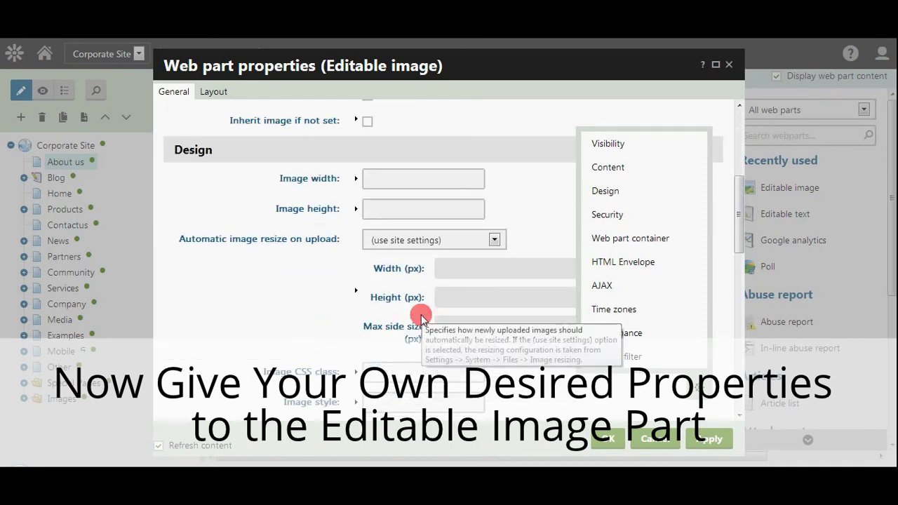
scroll(421, 318, "down", 2)
scroll(422, 317, "down", 1)
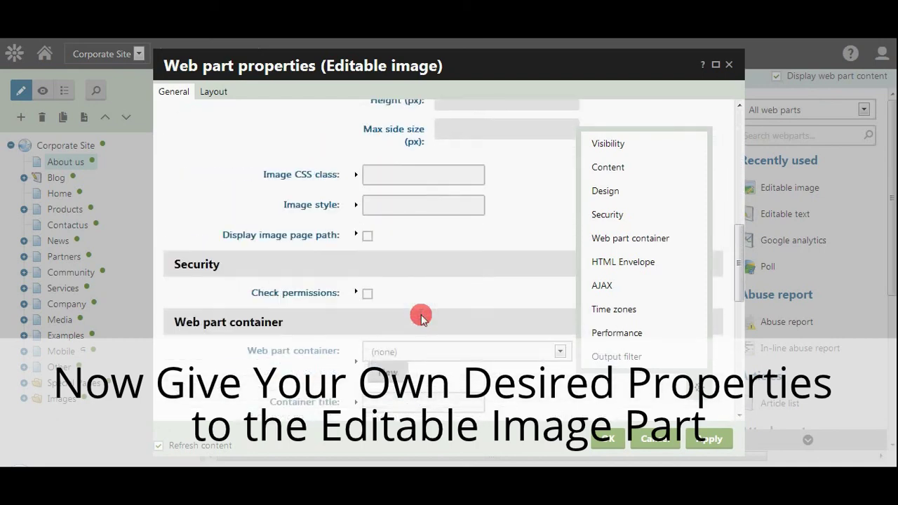
left_click(414, 186)
left_click(413, 207)
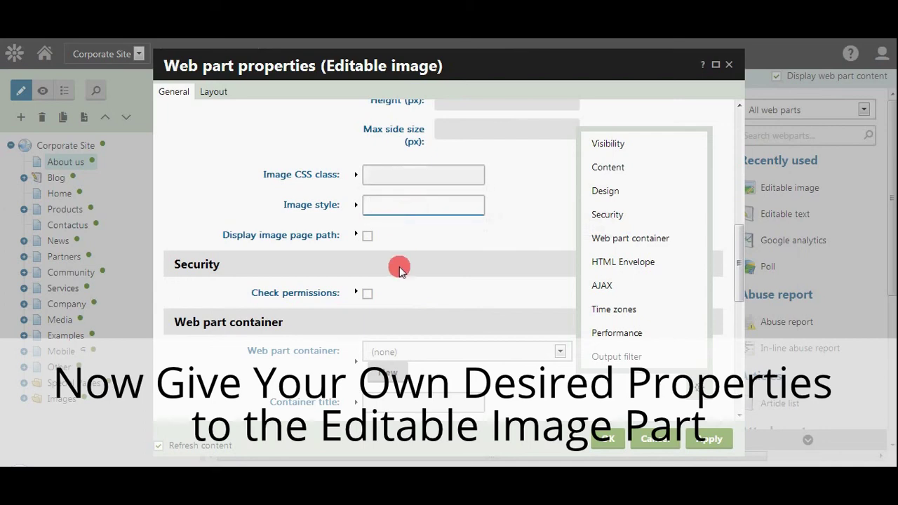
scroll(400, 270, "down", 1)
scroll(398, 270, "down", 1)
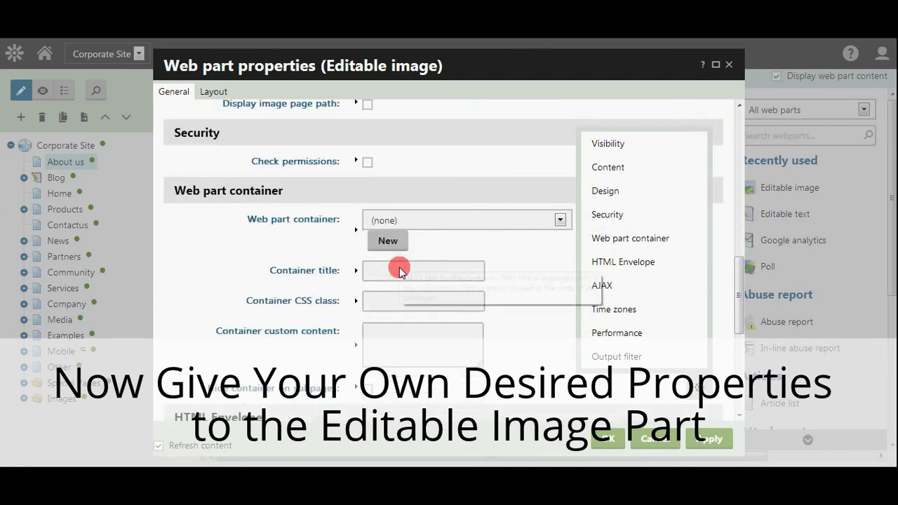
left_click(427, 222)
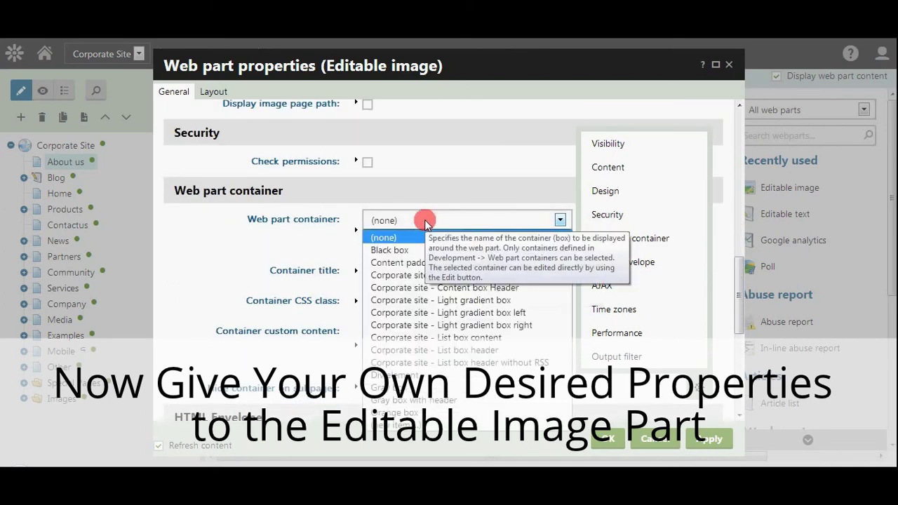
left_click(424, 221)
scroll(395, 290, "down", 2)
scroll(395, 290, "down", 1)
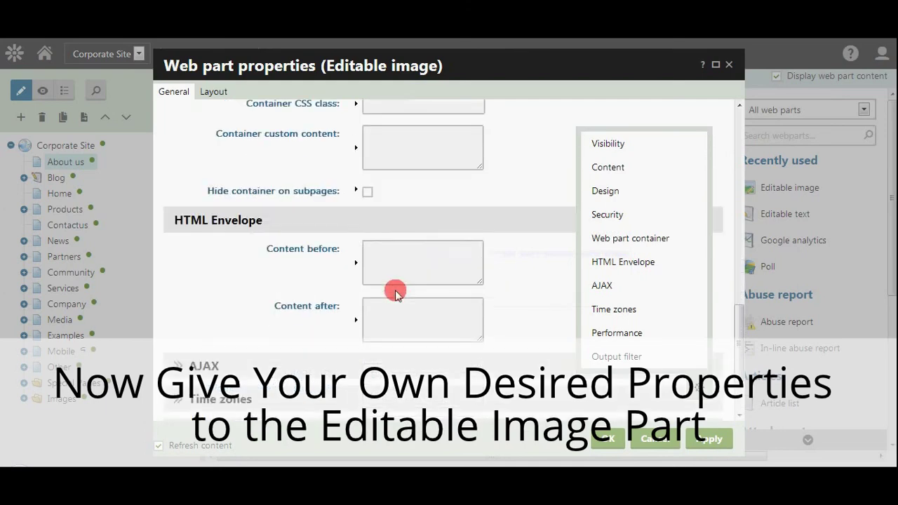
scroll(396, 292, "down", 1)
scroll(395, 292, "down", 1)
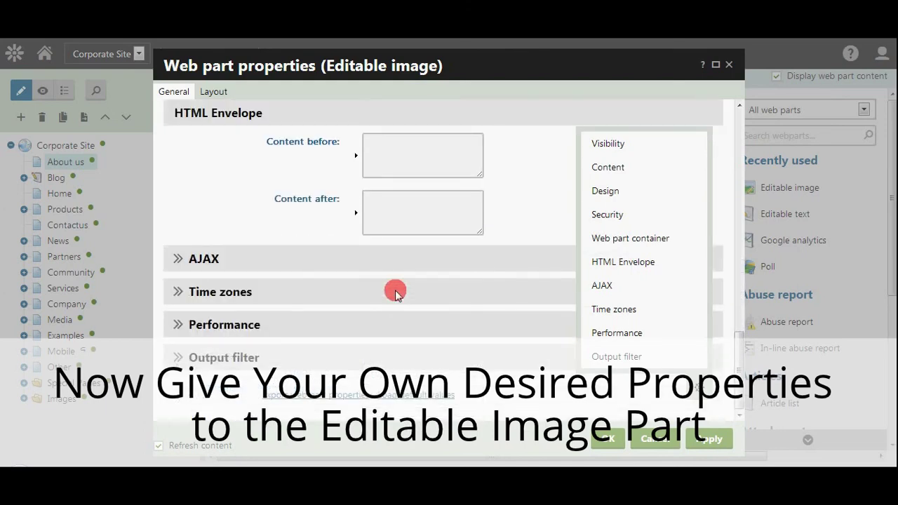
scroll(395, 292, "up", 2)
scroll(395, 292, "up", 1)
scroll(395, 291, "up", 2)
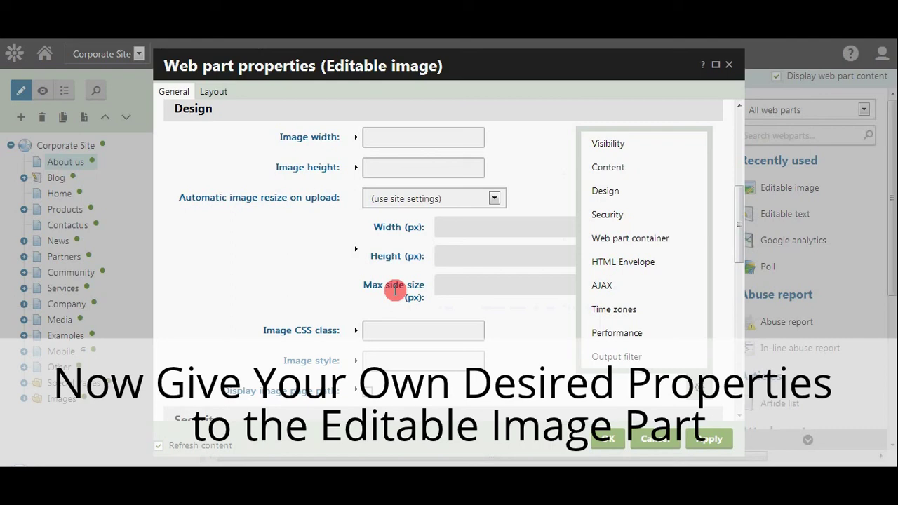
scroll(396, 290, "up", 1)
scroll(395, 290, "up", 3)
scroll(395, 289, "up", 1)
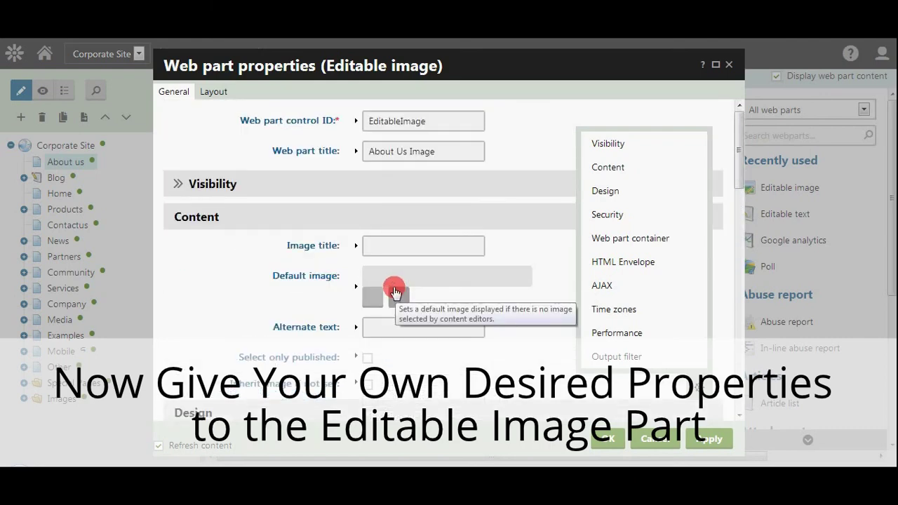
left_click(605, 439)
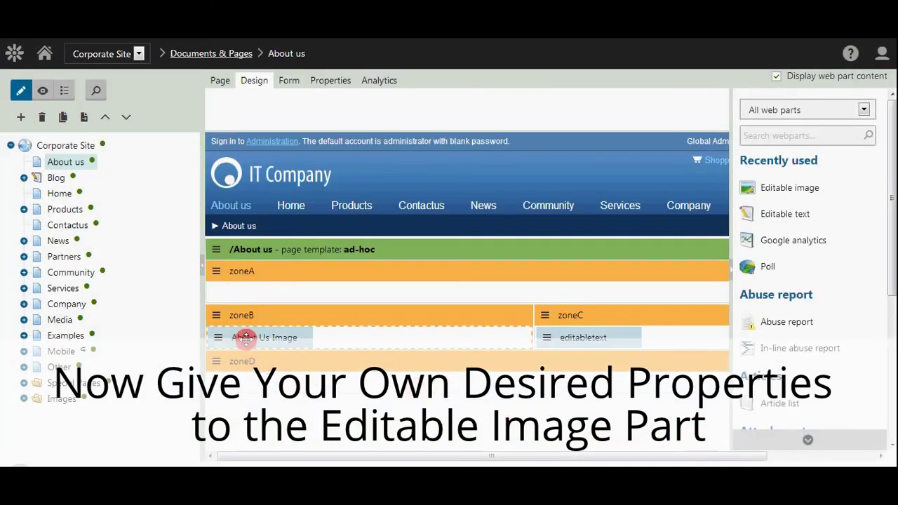
Open the properties of zoneC's editable text web part and scroll down to HTML Envelope.
left_click(548, 339)
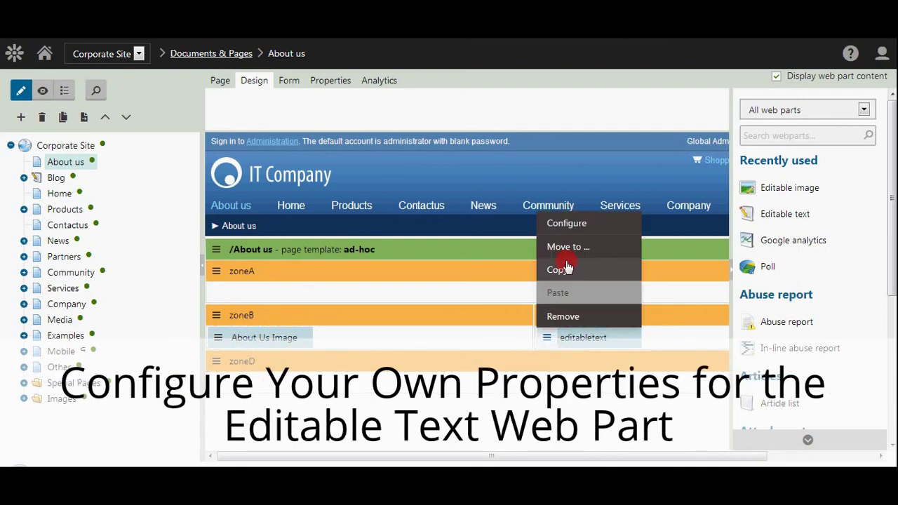
left_click(566, 224)
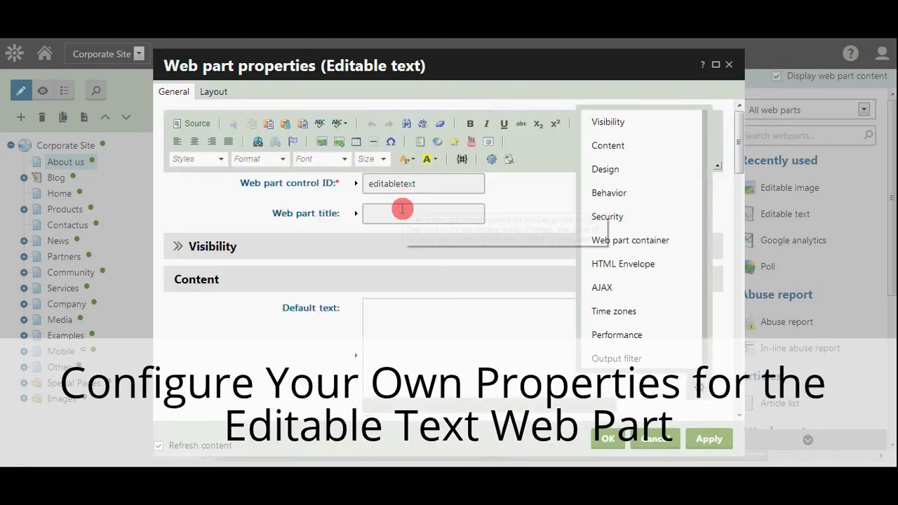
left_click(403, 209)
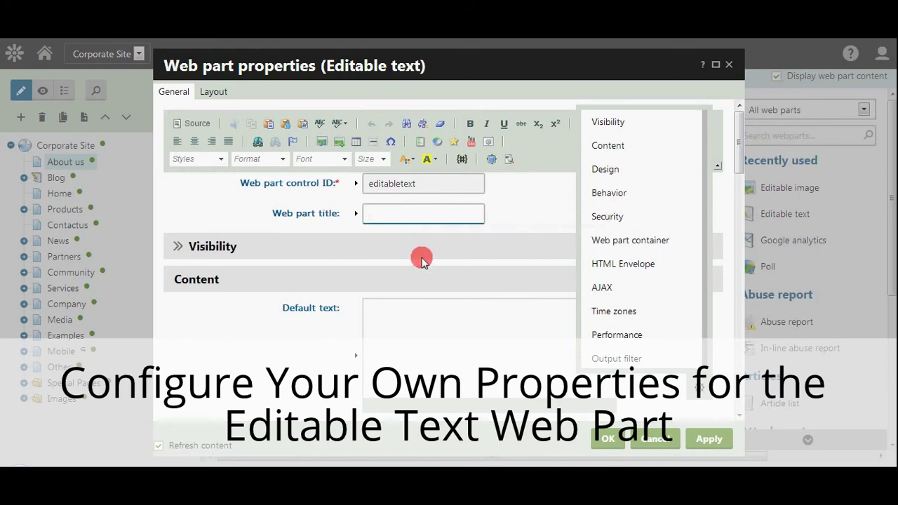
scroll(423, 261, "down", 1)
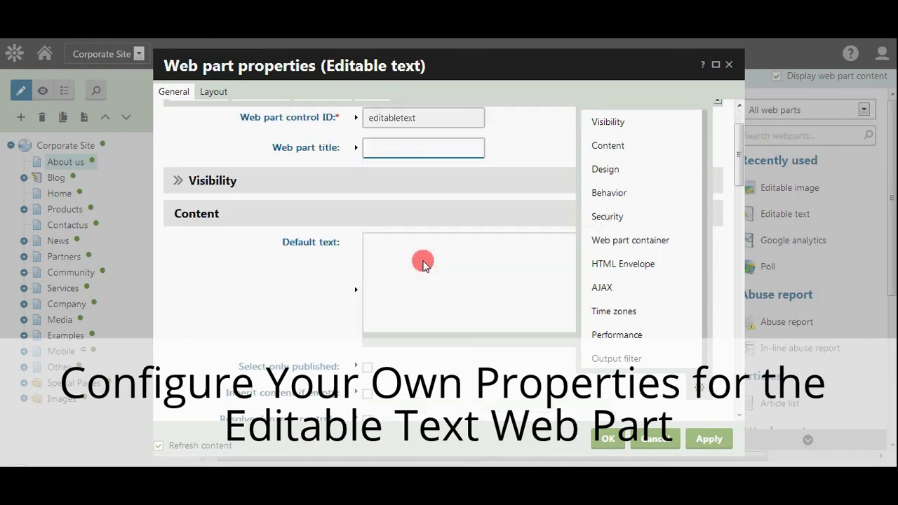
scroll(423, 261, "down", 1)
scroll(423, 261, "down", 1)
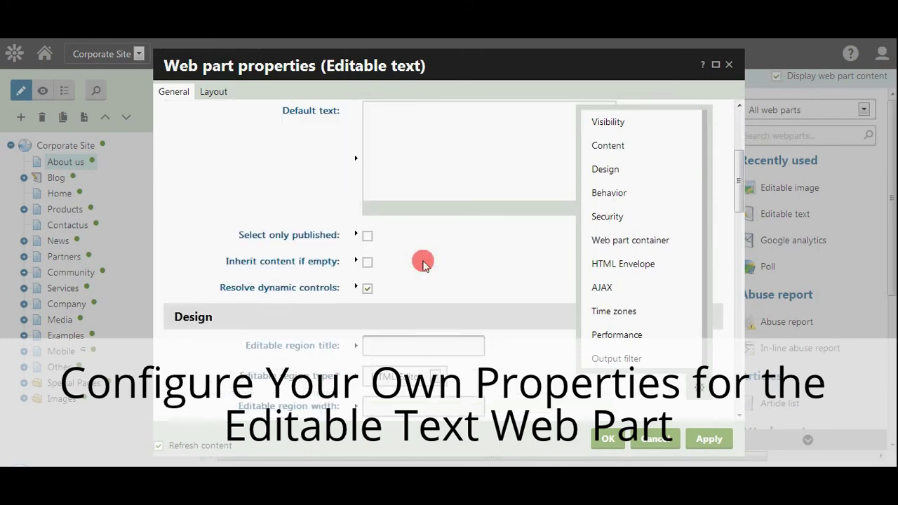
scroll(423, 261, "down", 1)
scroll(423, 261, "down", 2)
scroll(423, 261, "down", 1)
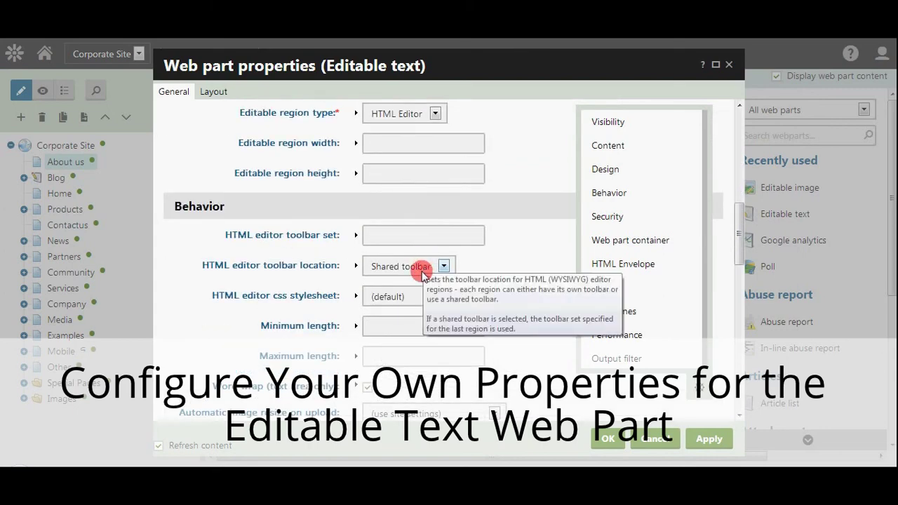
scroll(422, 273, "down", 2)
scroll(421, 273, "down", 1)
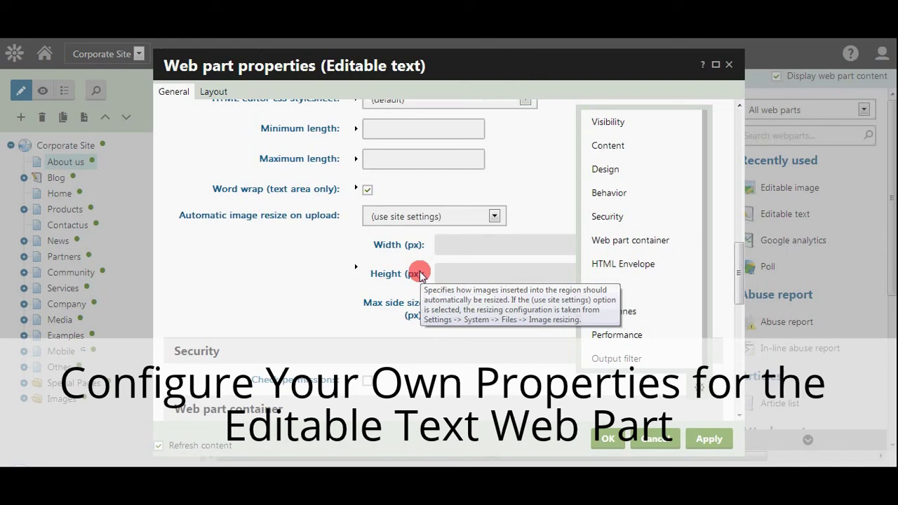
scroll(418, 273, "down", 2)
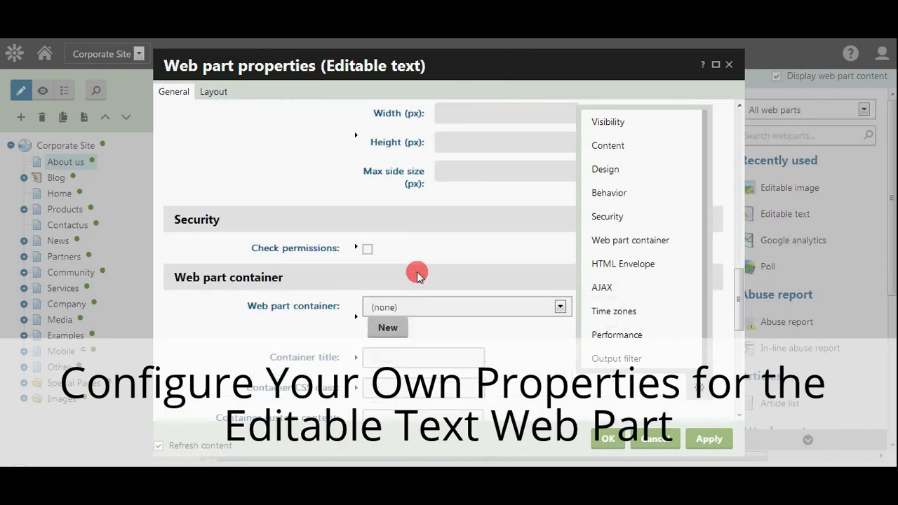
scroll(416, 274, "down", 1)
scroll(416, 276, "down", 1)
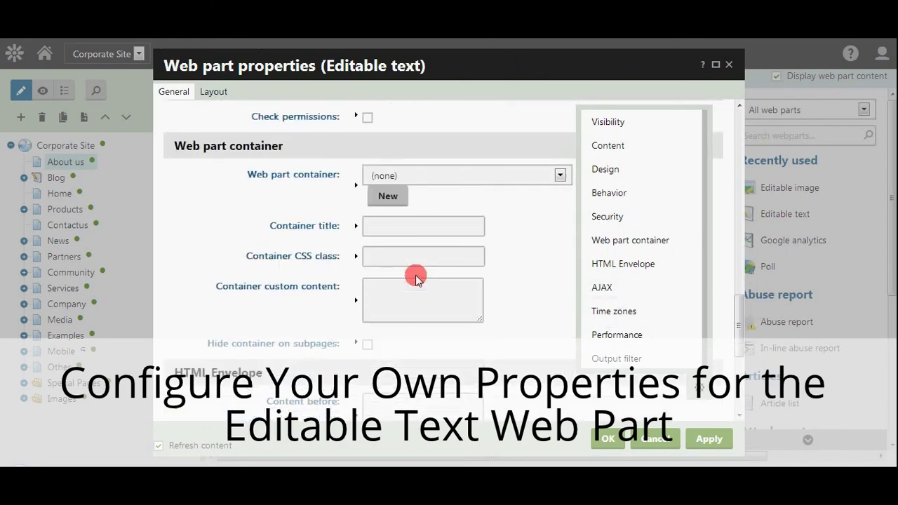
scroll(415, 280, "down", 1)
scroll(415, 280, "down", 1)
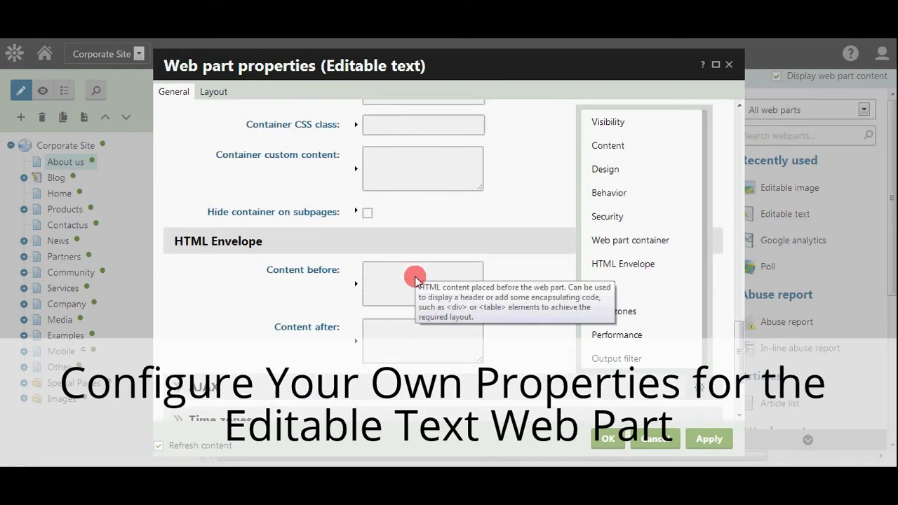
scroll(415, 280, "down", 1)
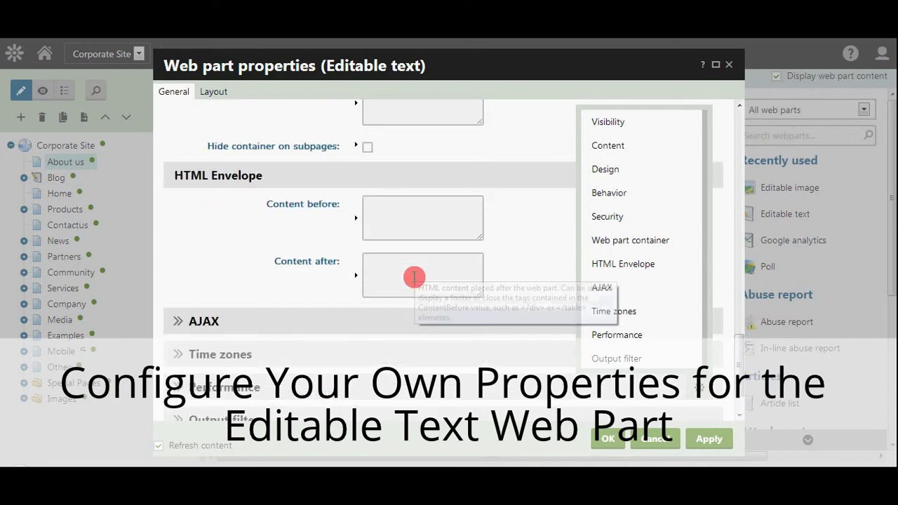
Set Content before to <h1> and Content after to </h1>, and save with OK.
left_click_drag(170, 178, 281, 174)
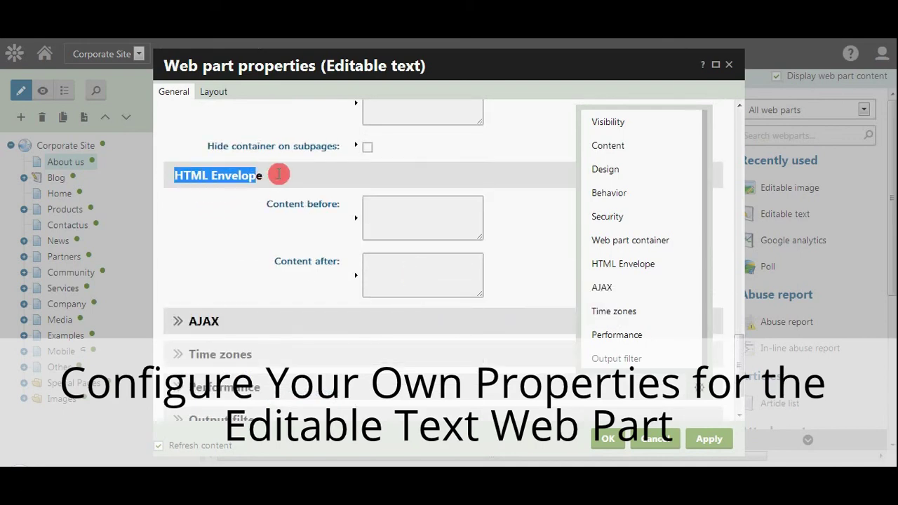
left_click(380, 220)
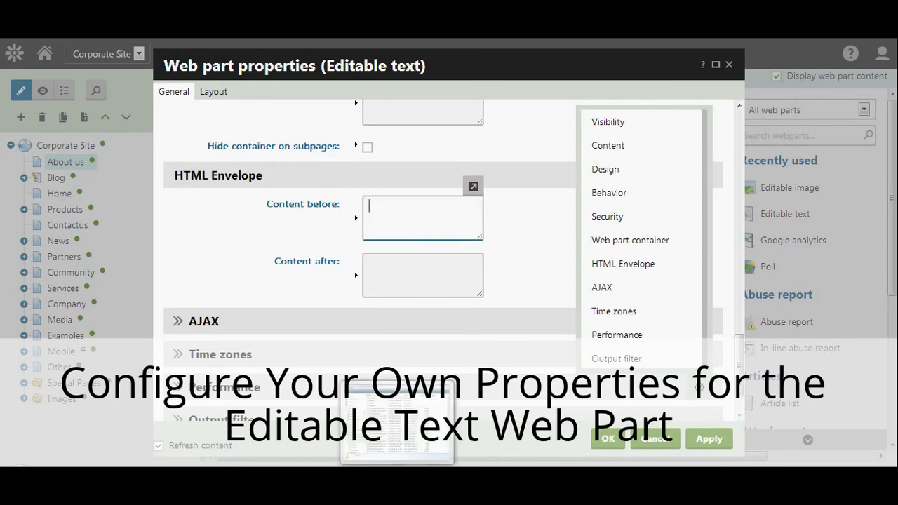
type("<h1>")
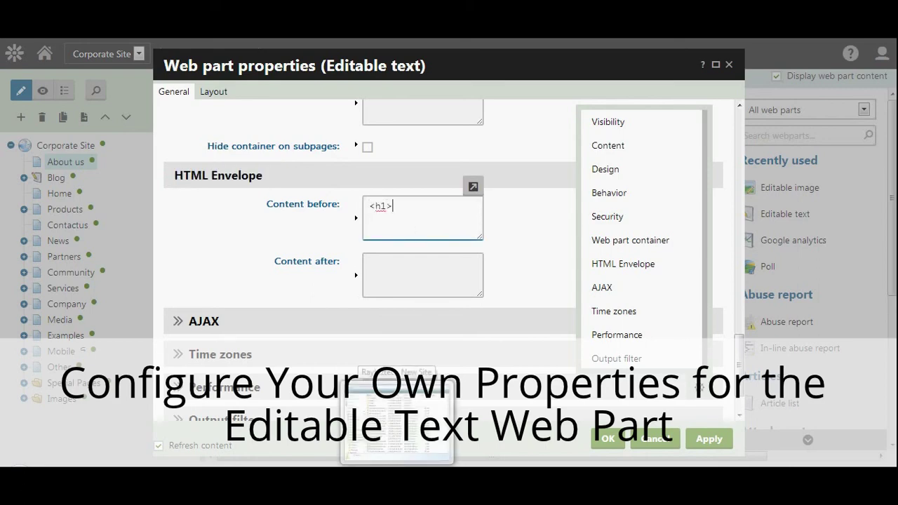
left_click(411, 274)
type("</h1>")
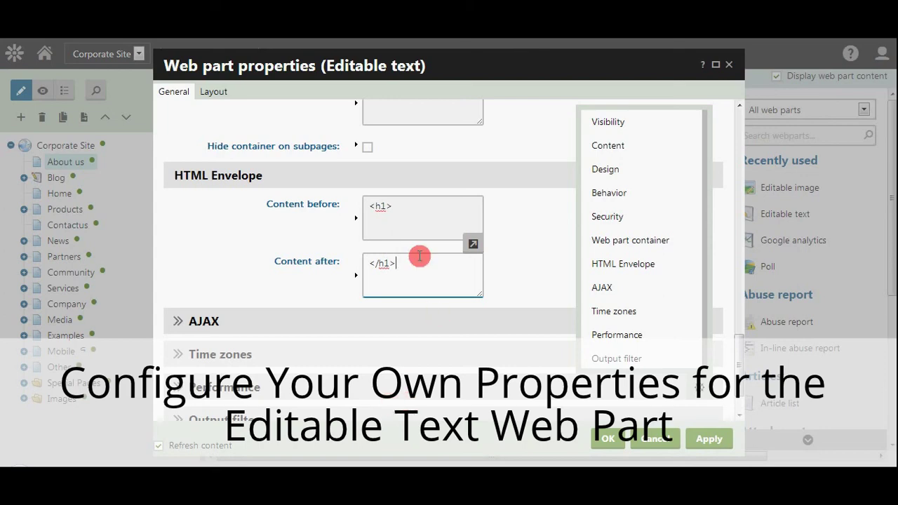
scroll(411, 259, "down", 1)
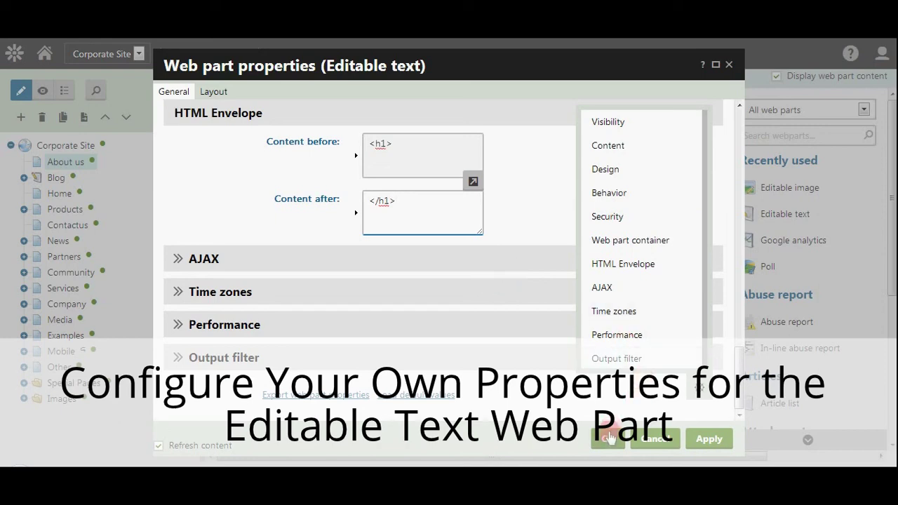
left_click(610, 439)
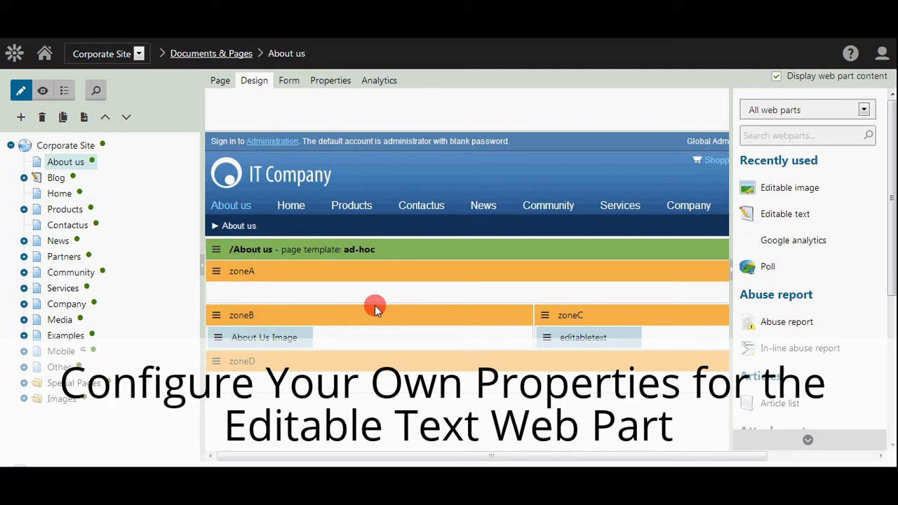
Show the About us page on its Page tab, scrolled to the empty image and text zones.
scroll(375, 310, "down", 2)
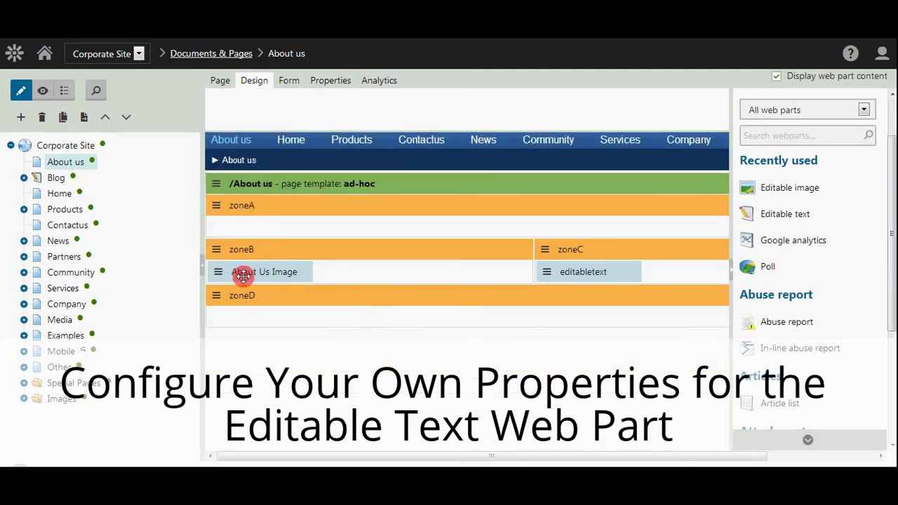
left_click(223, 82)
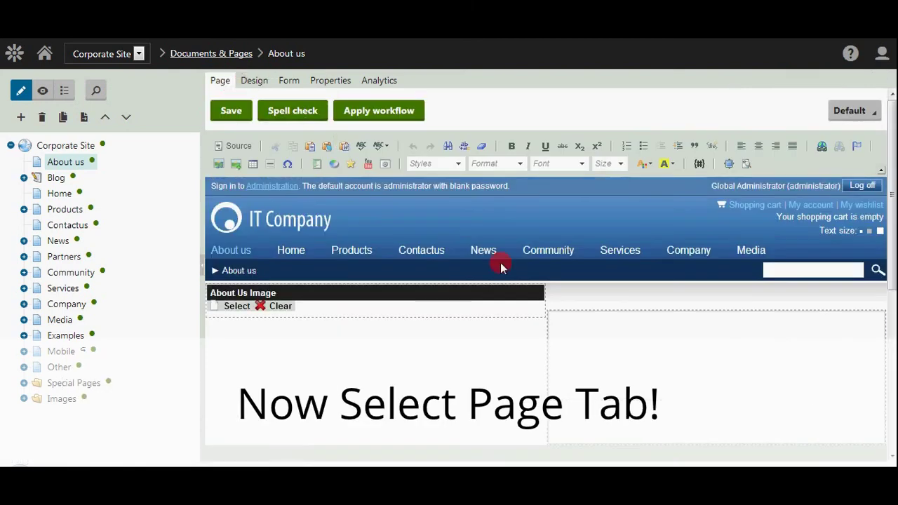
scroll(571, 323, "down", 2)
left_click(599, 299)
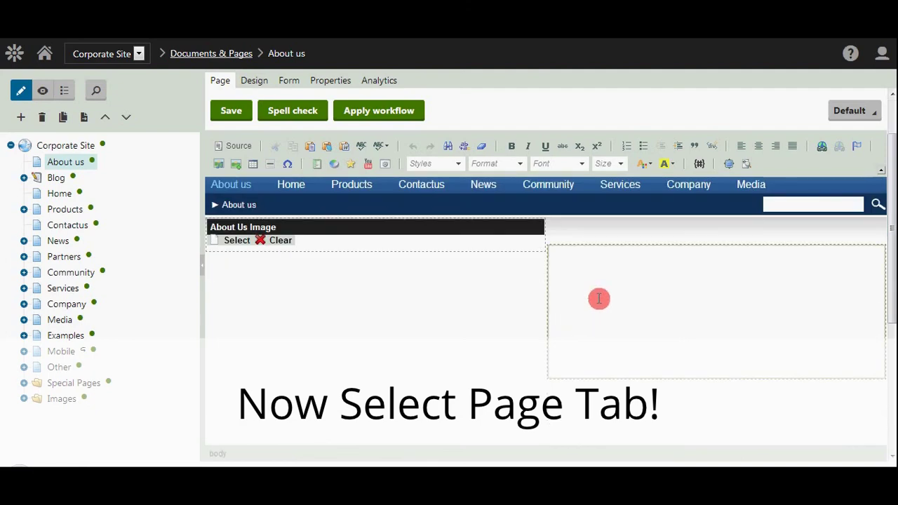
In the About Us Image picker's Web tab, clear the old /Products/Software.aspx address.
left_click(231, 241)
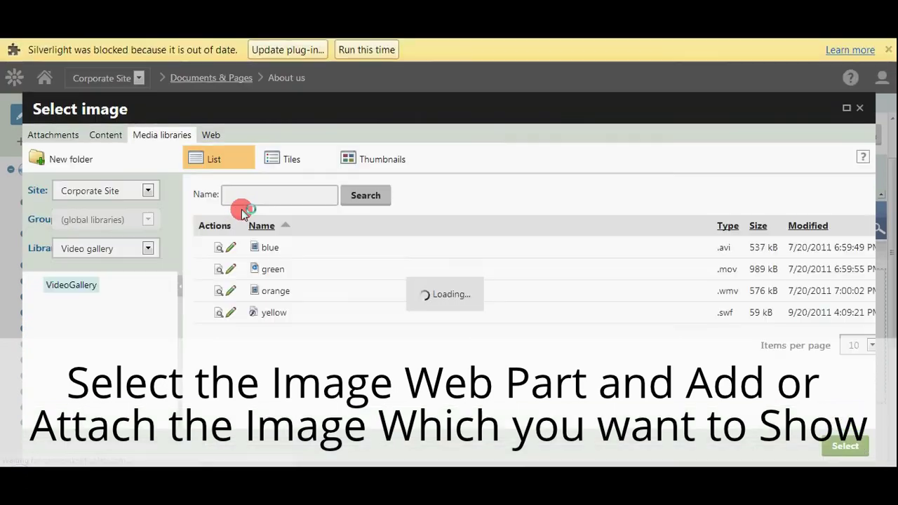
left_click(346, 50)
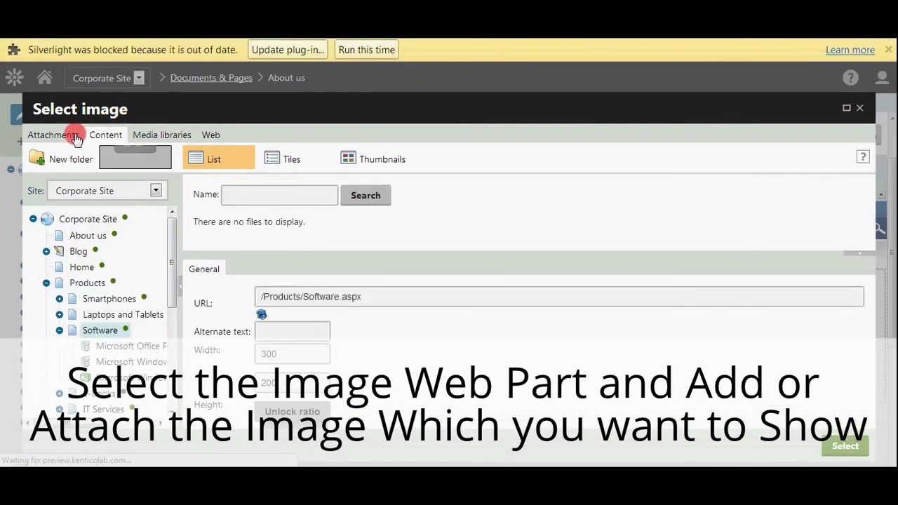
left_click(370, 46)
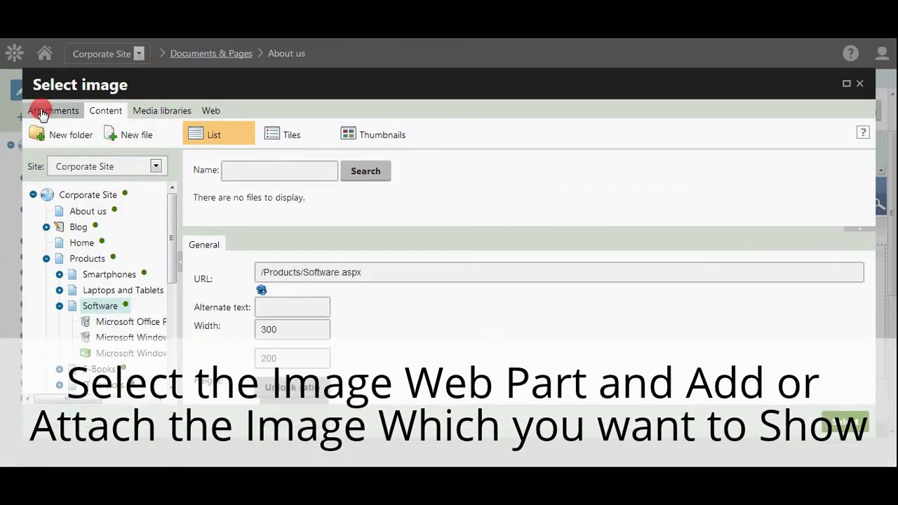
left_click(116, 132)
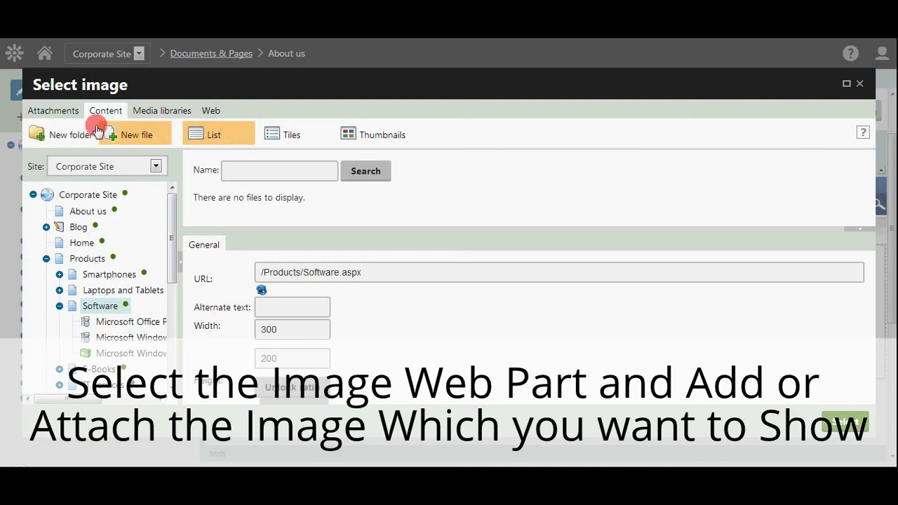
left_click(209, 111)
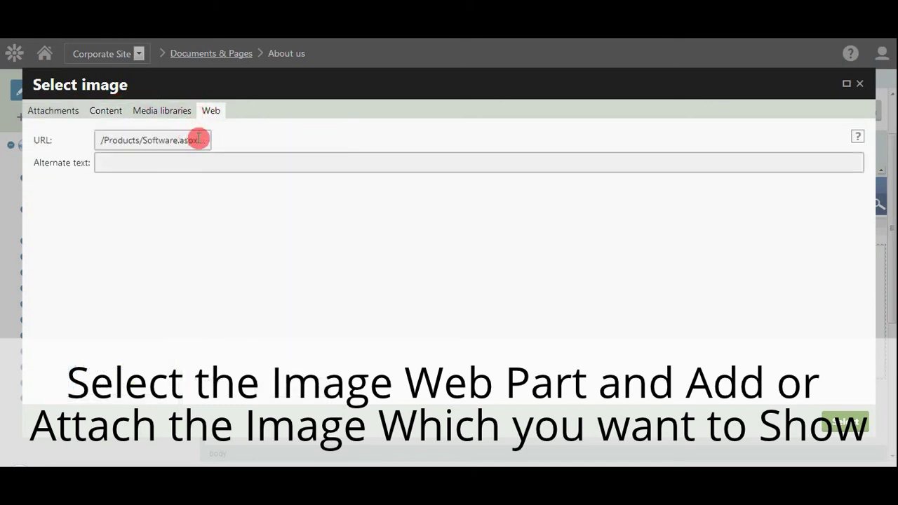
left_click_drag(201, 139, 61, 126)
key("BackSpace")
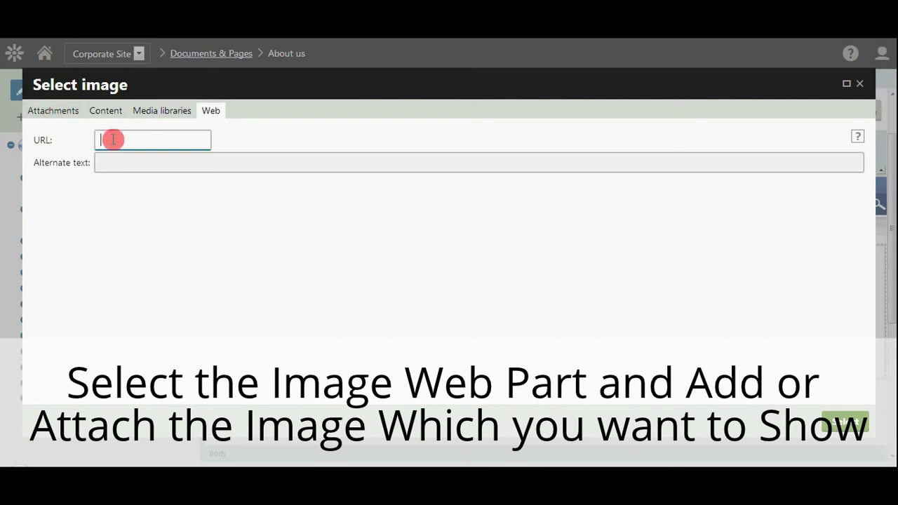
Paste the phone image's web address into the URL field and confirm it with Select.
left_click(70, 111)
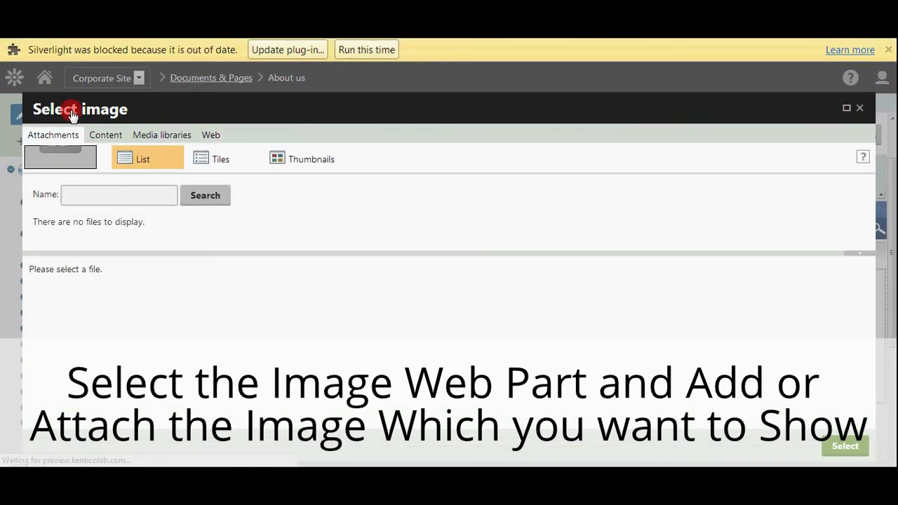
left_click(358, 49)
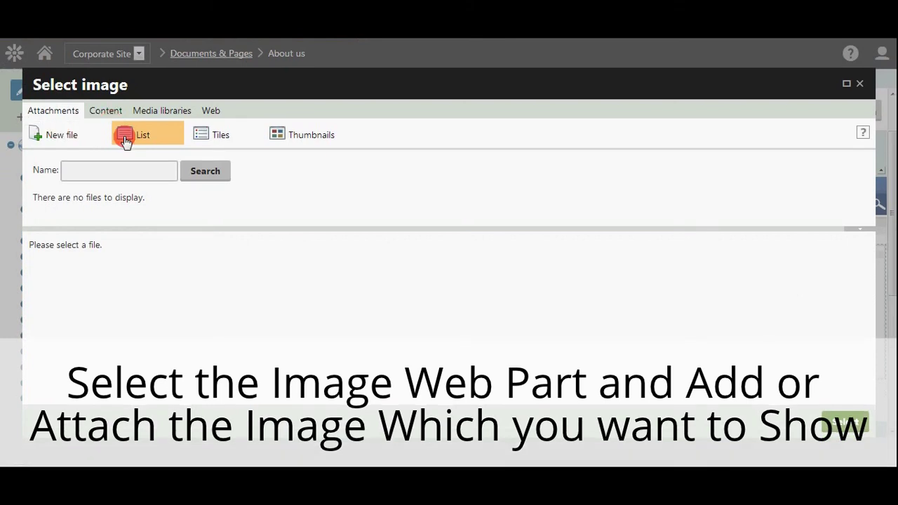
left_click(214, 113)
left_click(102, 142)
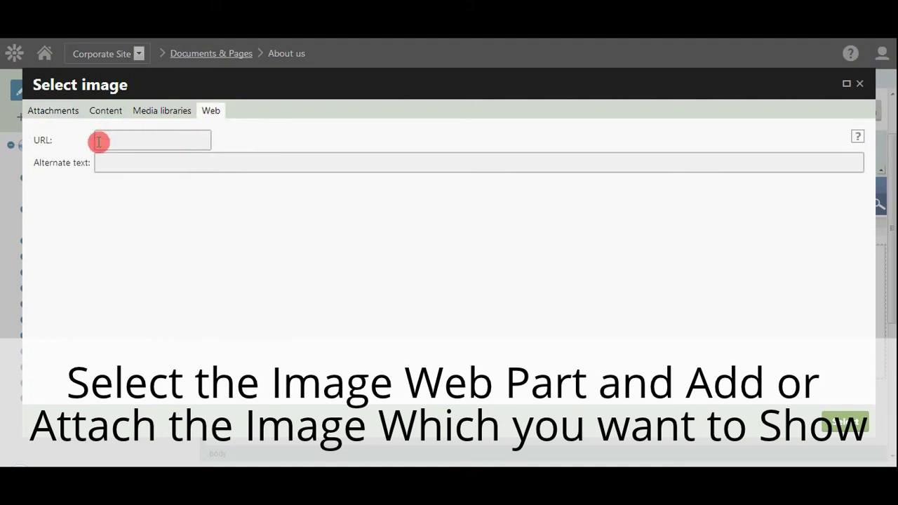
right_click(141, 141)
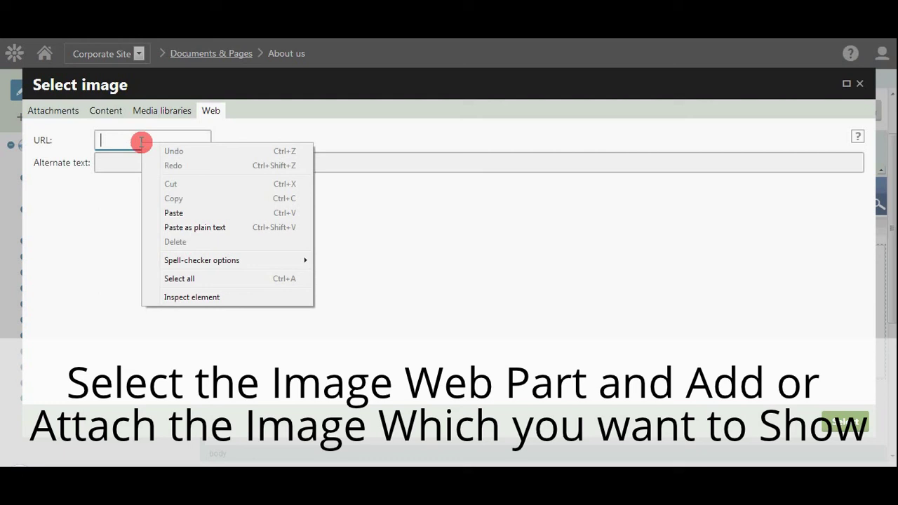
left_click(175, 210)
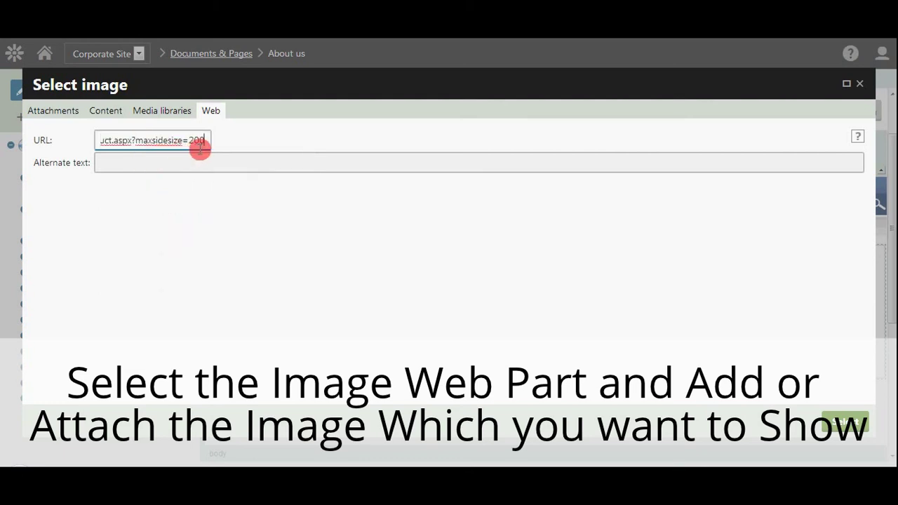
left_click_drag(208, 139, 64, 157)
left_click(238, 215)
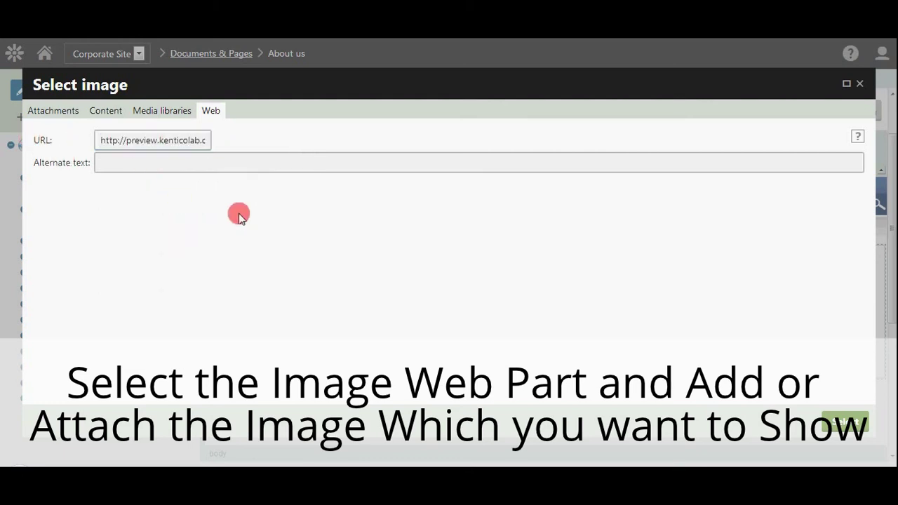
left_click(843, 420)
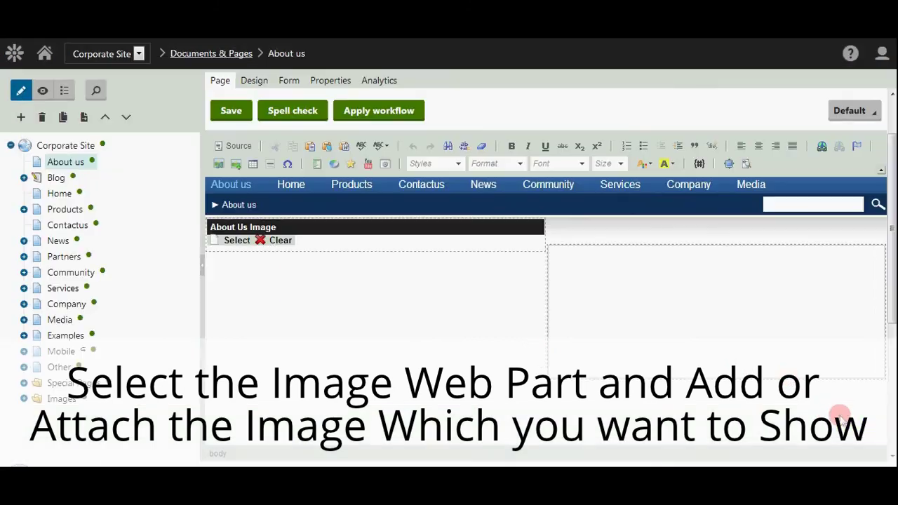
Enter 'This is the Demo Template Page in Kentico 8' in the right text zone and save.
left_click(601, 284)
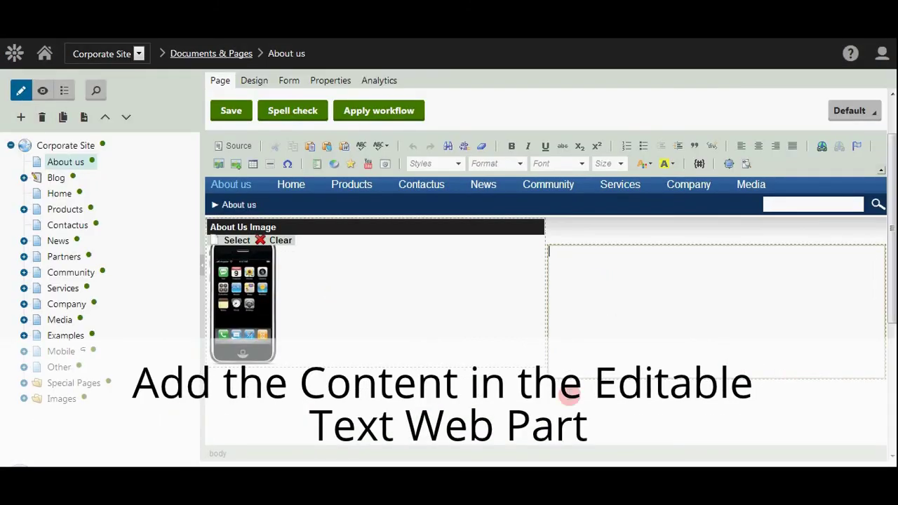
type("This is the Demo Tempa")
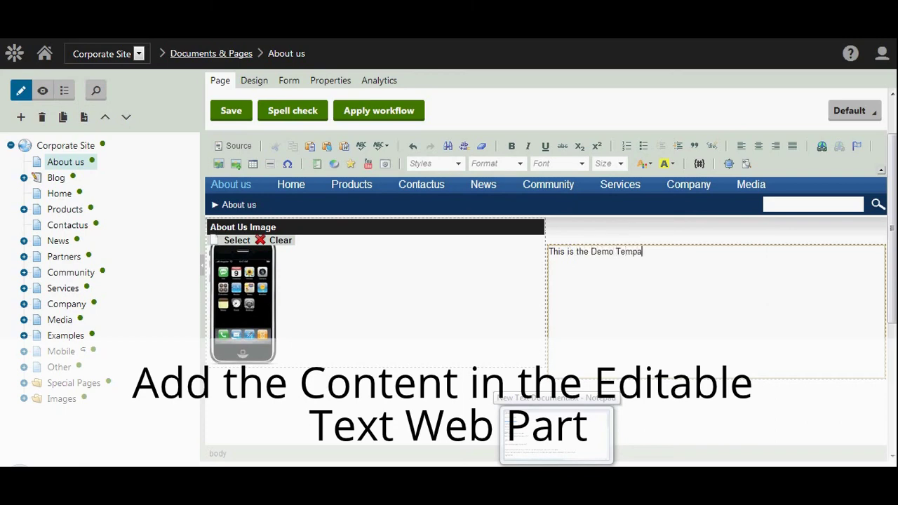
key("BackSpace")
type("late Page in Kentico 8")
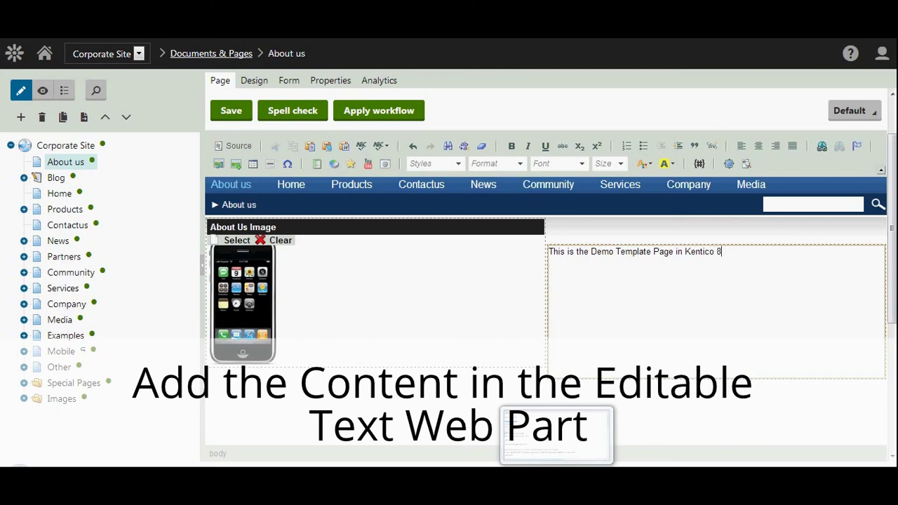
left_click_drag(730, 280, 670, 276)
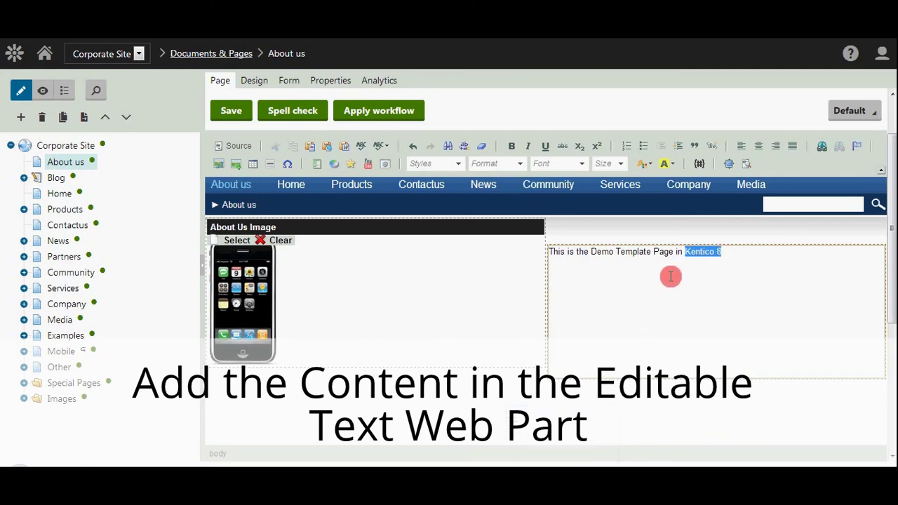
left_click(669, 276)
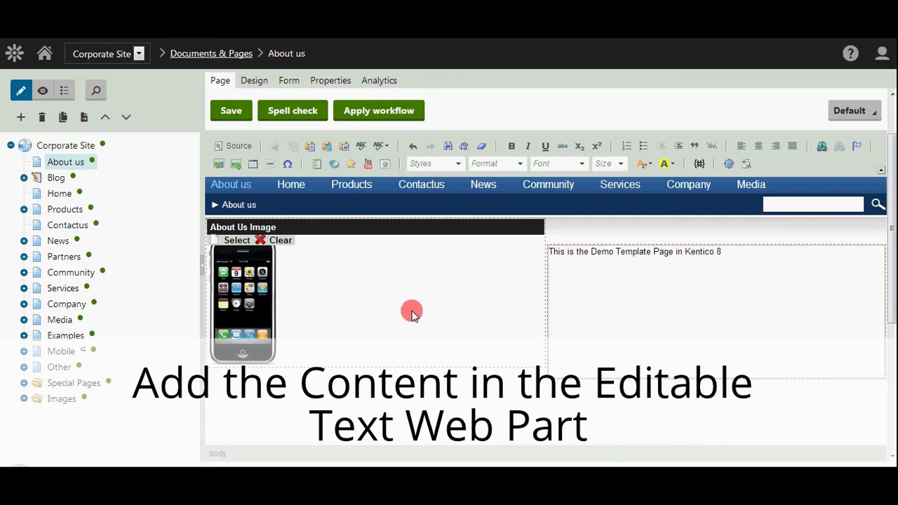
left_click(232, 112)
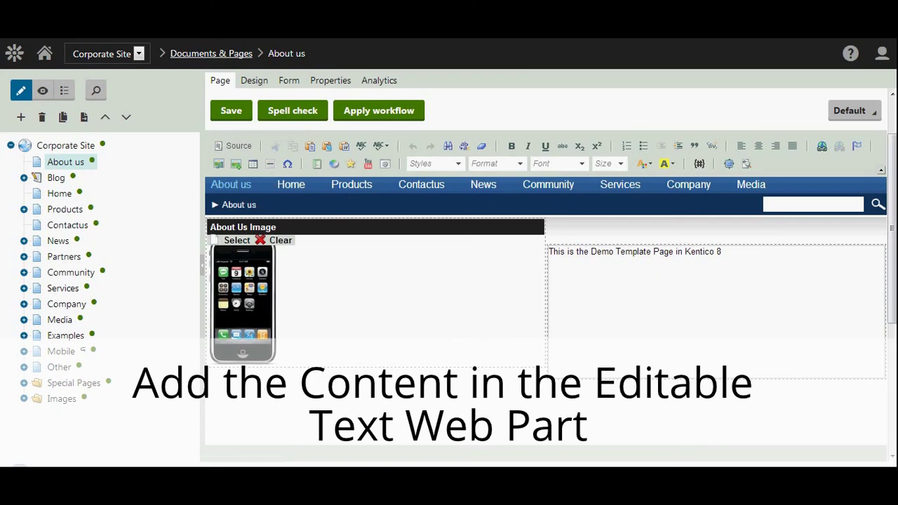
type("pre")
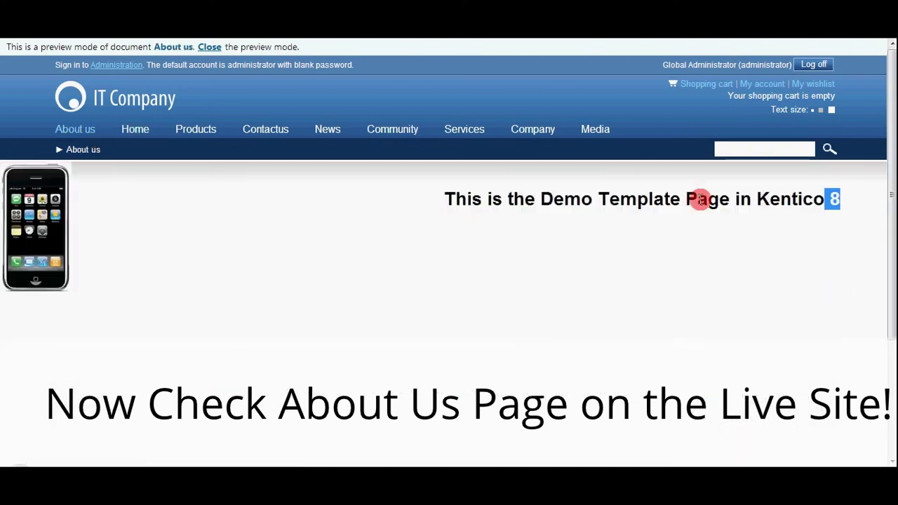
Check the live About us page by highlighting the Kentico 8 heading and phone image.
left_click(400, 294)
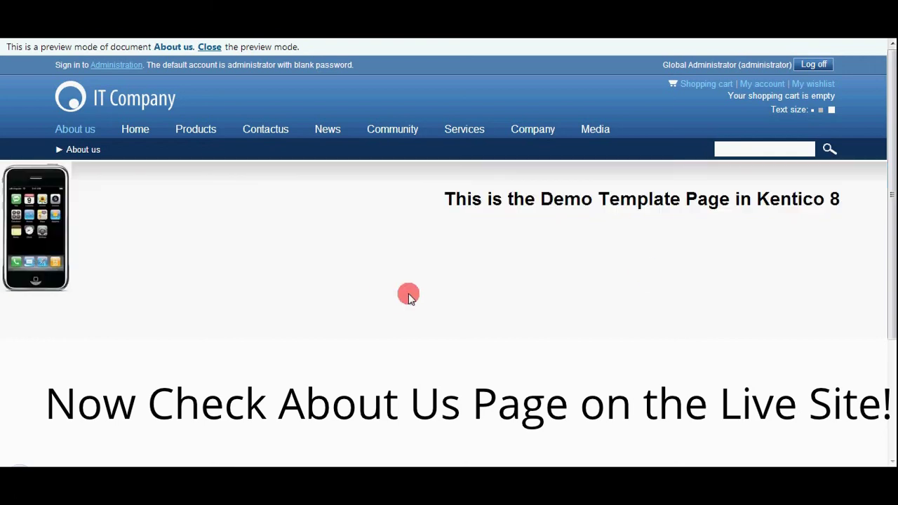
left_click_drag(846, 197, 50, 174)
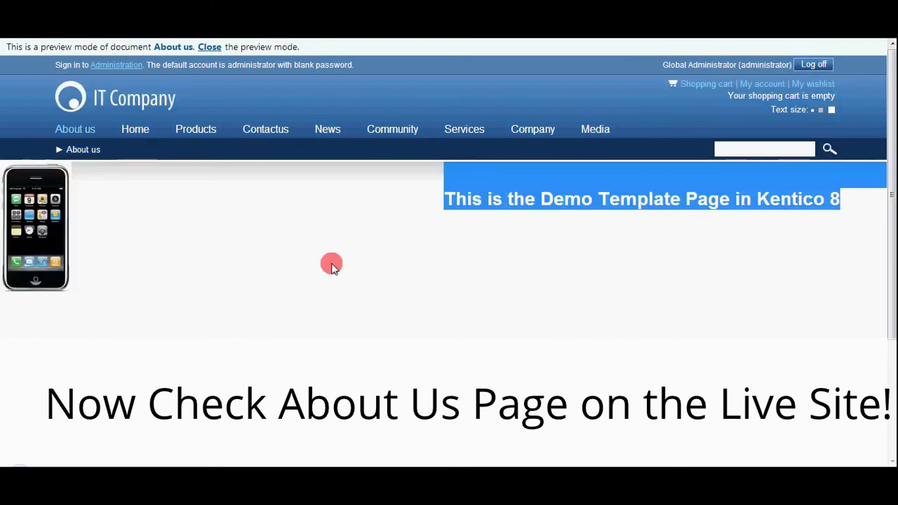
left_click(391, 250)
left_click_drag(848, 200, 741, 200)
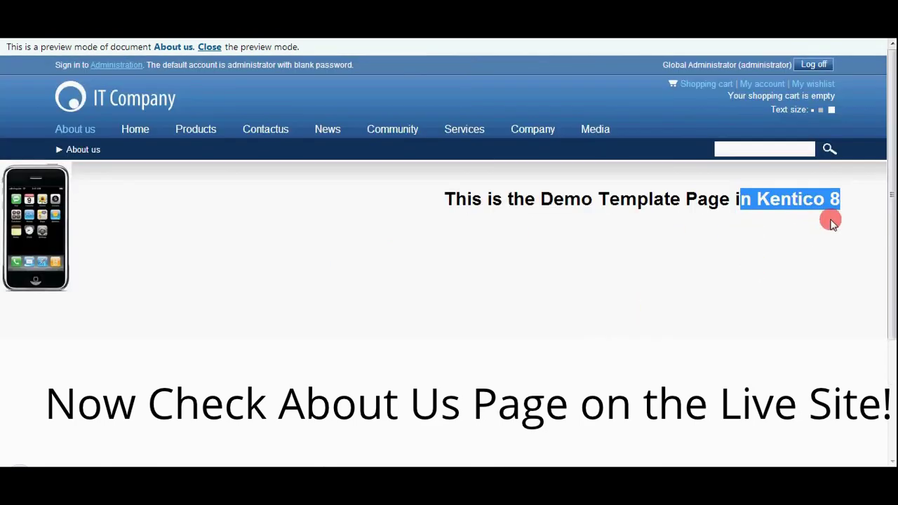
left_click(860, 202)
left_click_drag(860, 202, 4, 217)
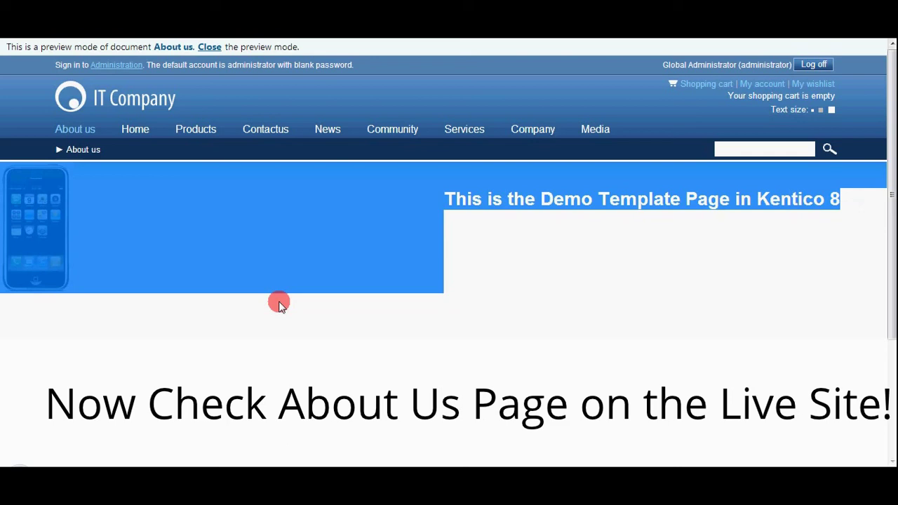
left_click(279, 303)
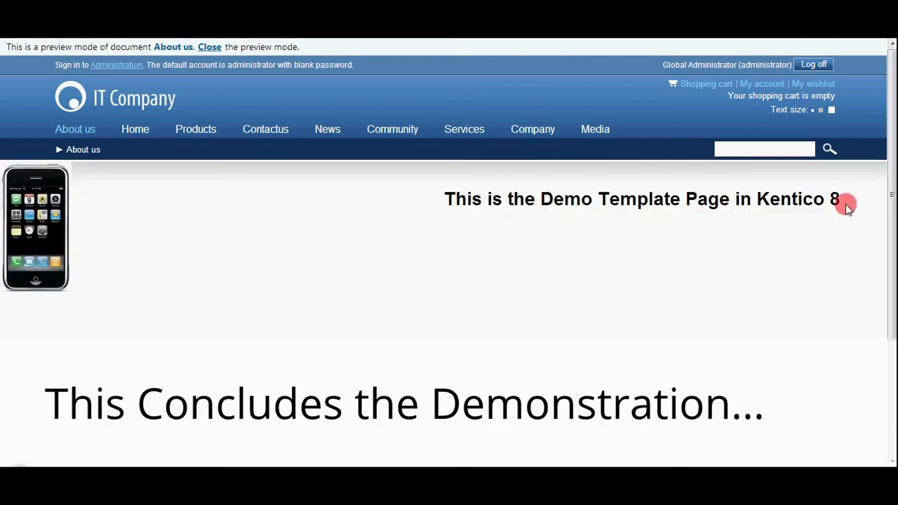
mouse_move(846, 203)
left_mouse_down()
mouse_move(439, 201)
mouse_move(89, 262)
left_mouse_up()
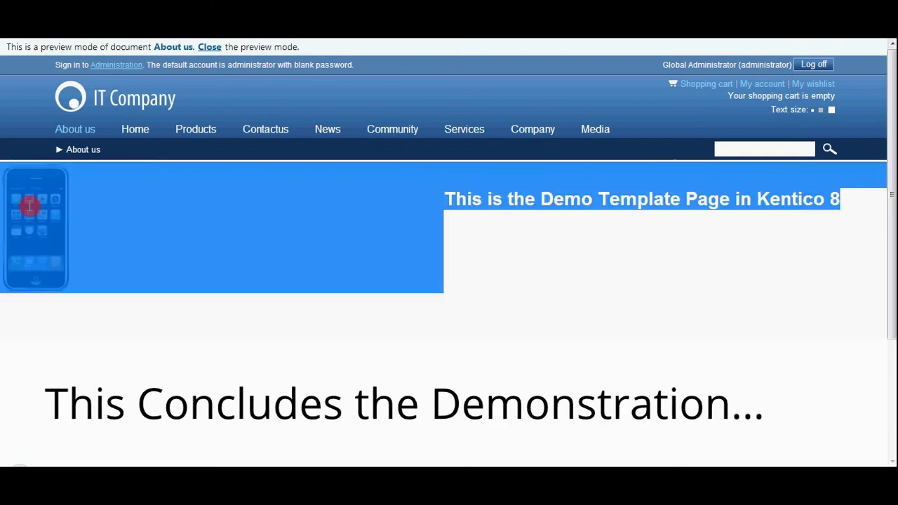
left_click(89, 261)
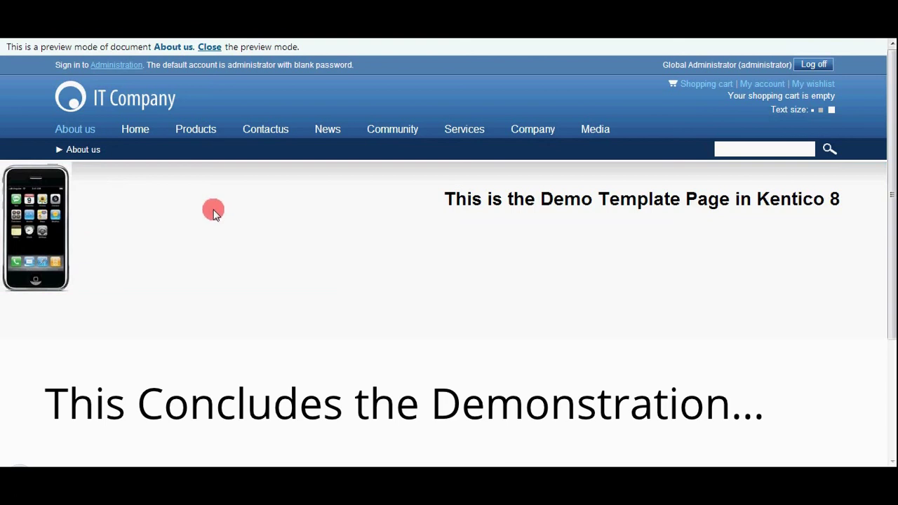